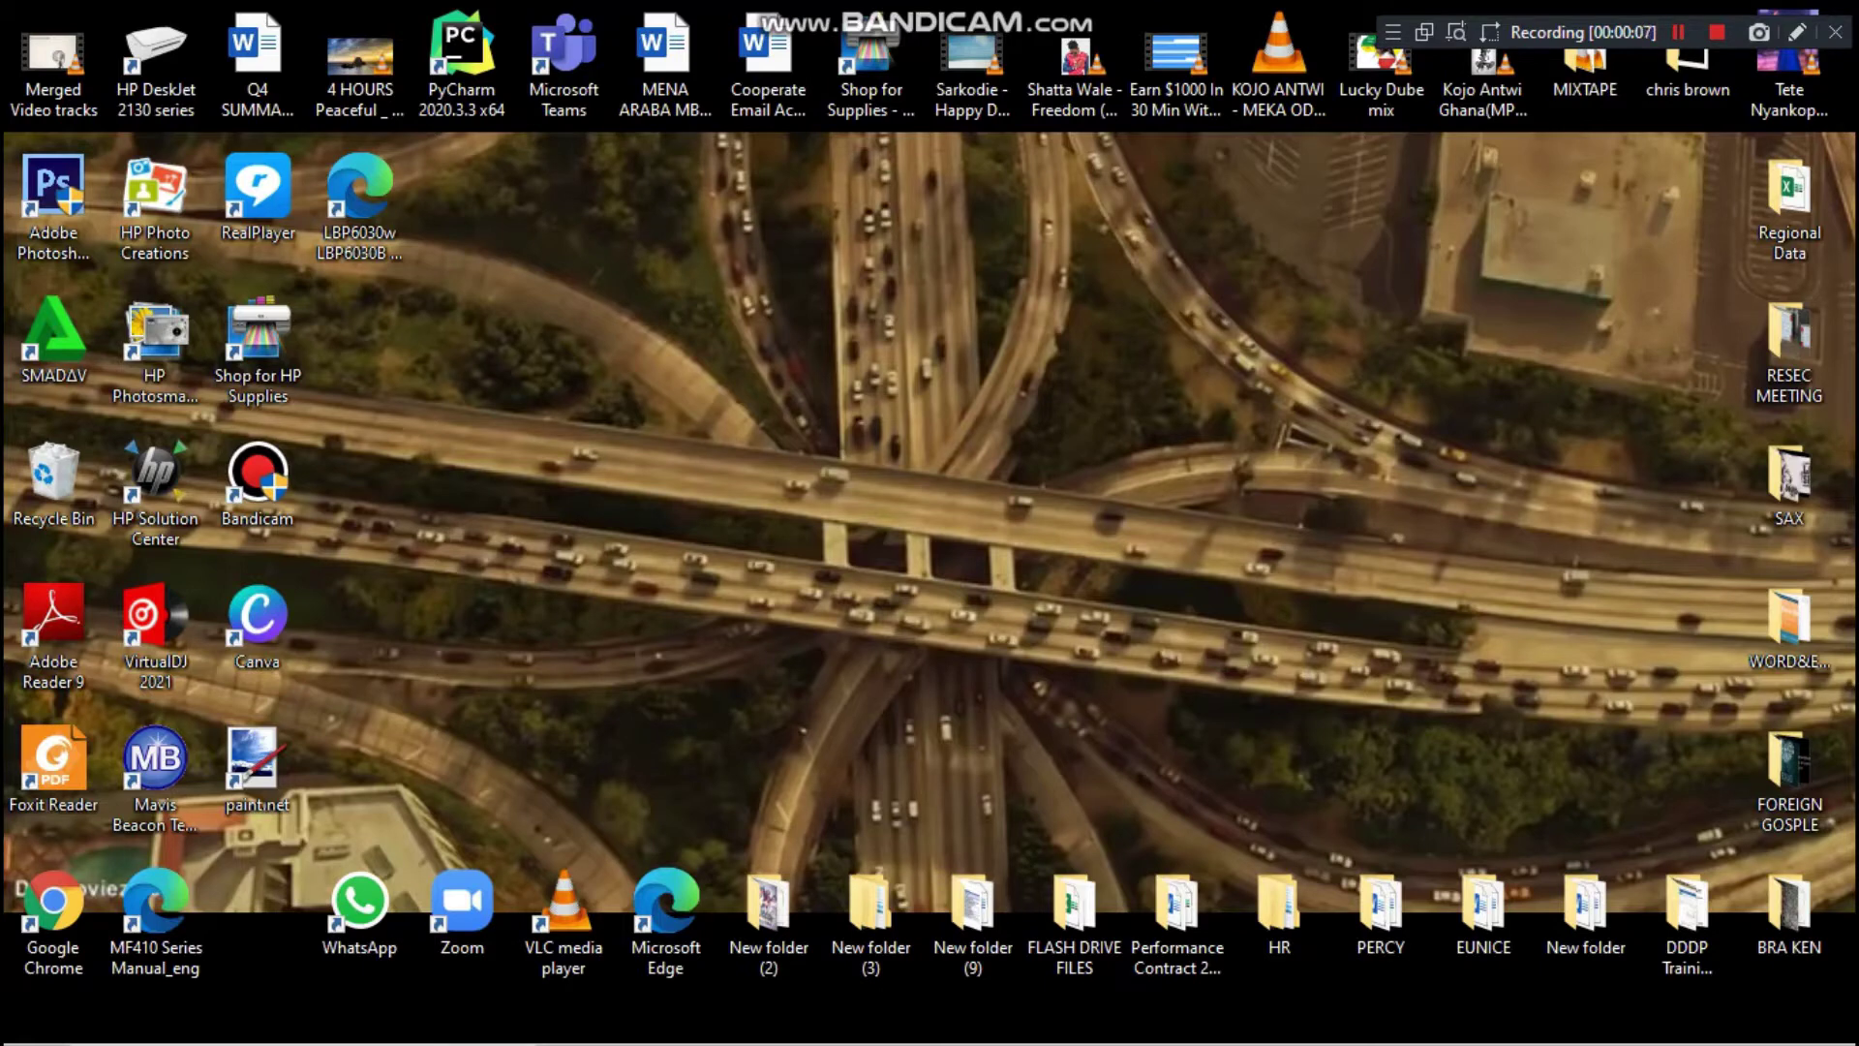
Step: Load 192.168.8.1 in Chrome, which shows an ERR_INTERNET_DISCONNECTED No internet page
mouse_move(1065, 1042)
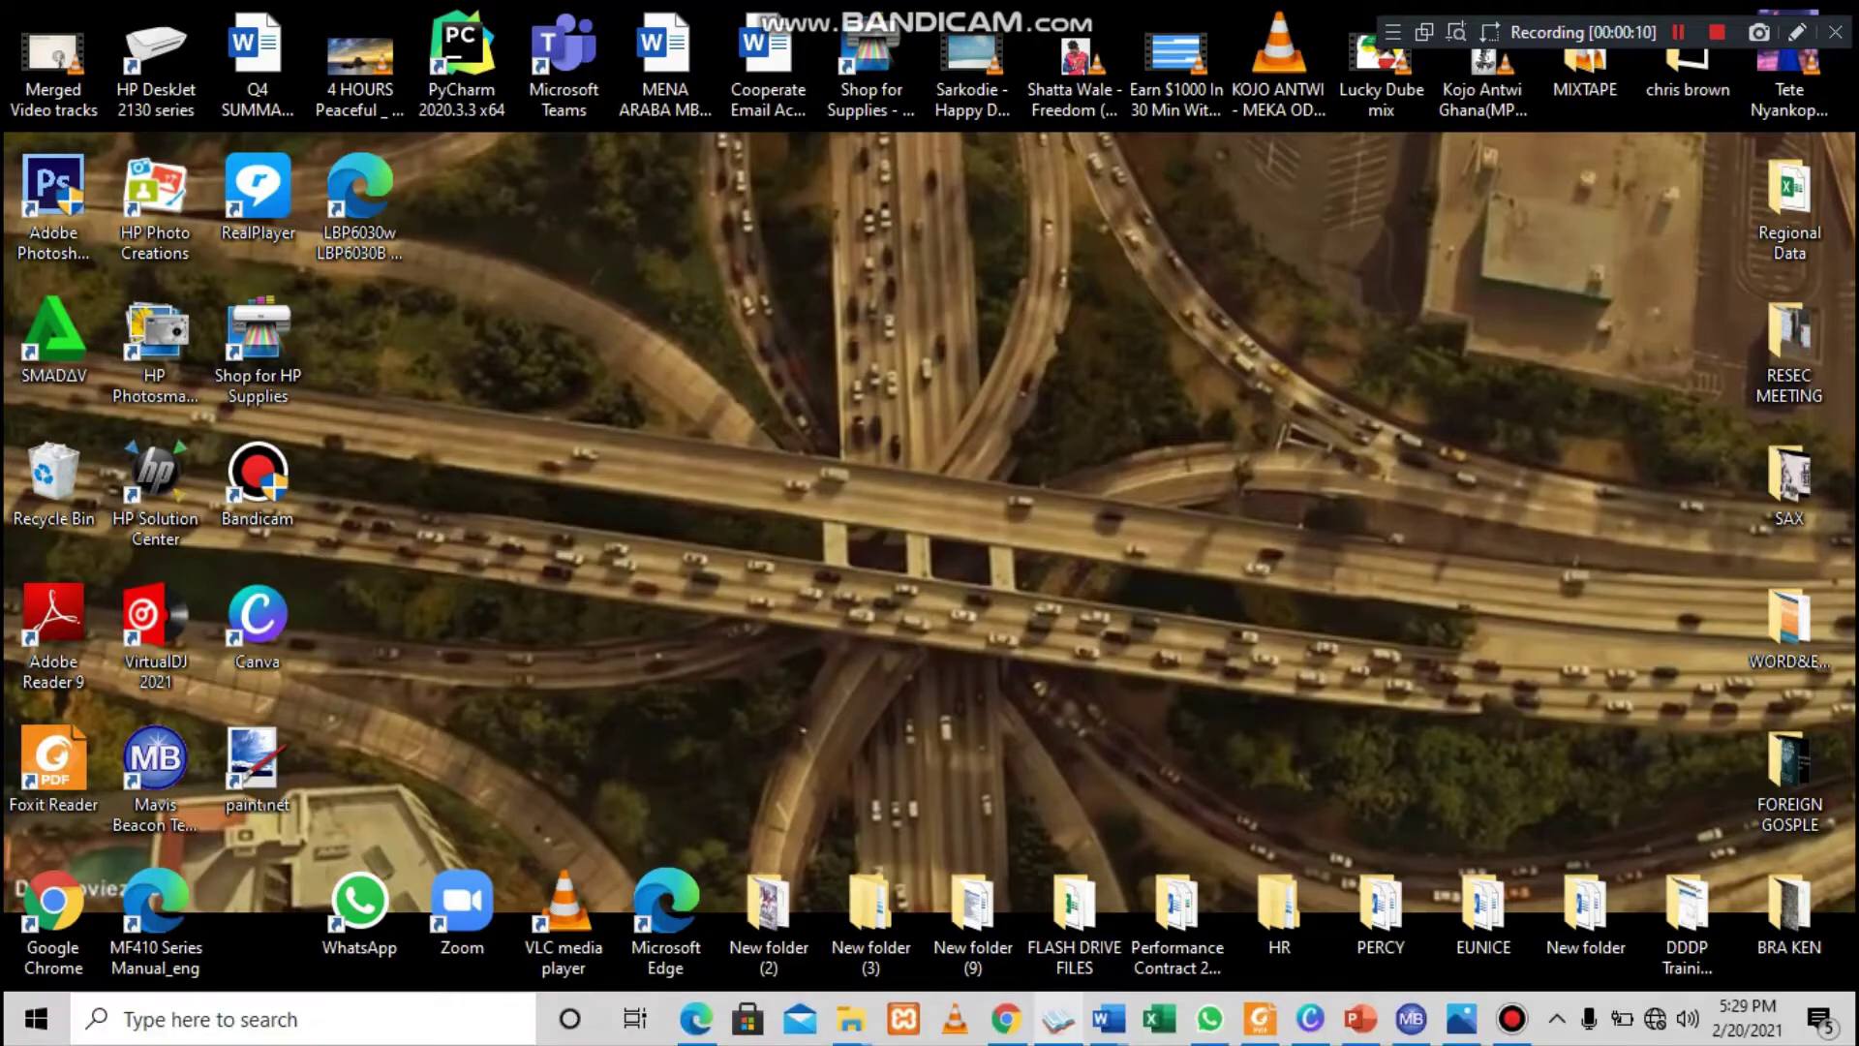
left_click(1006, 1019)
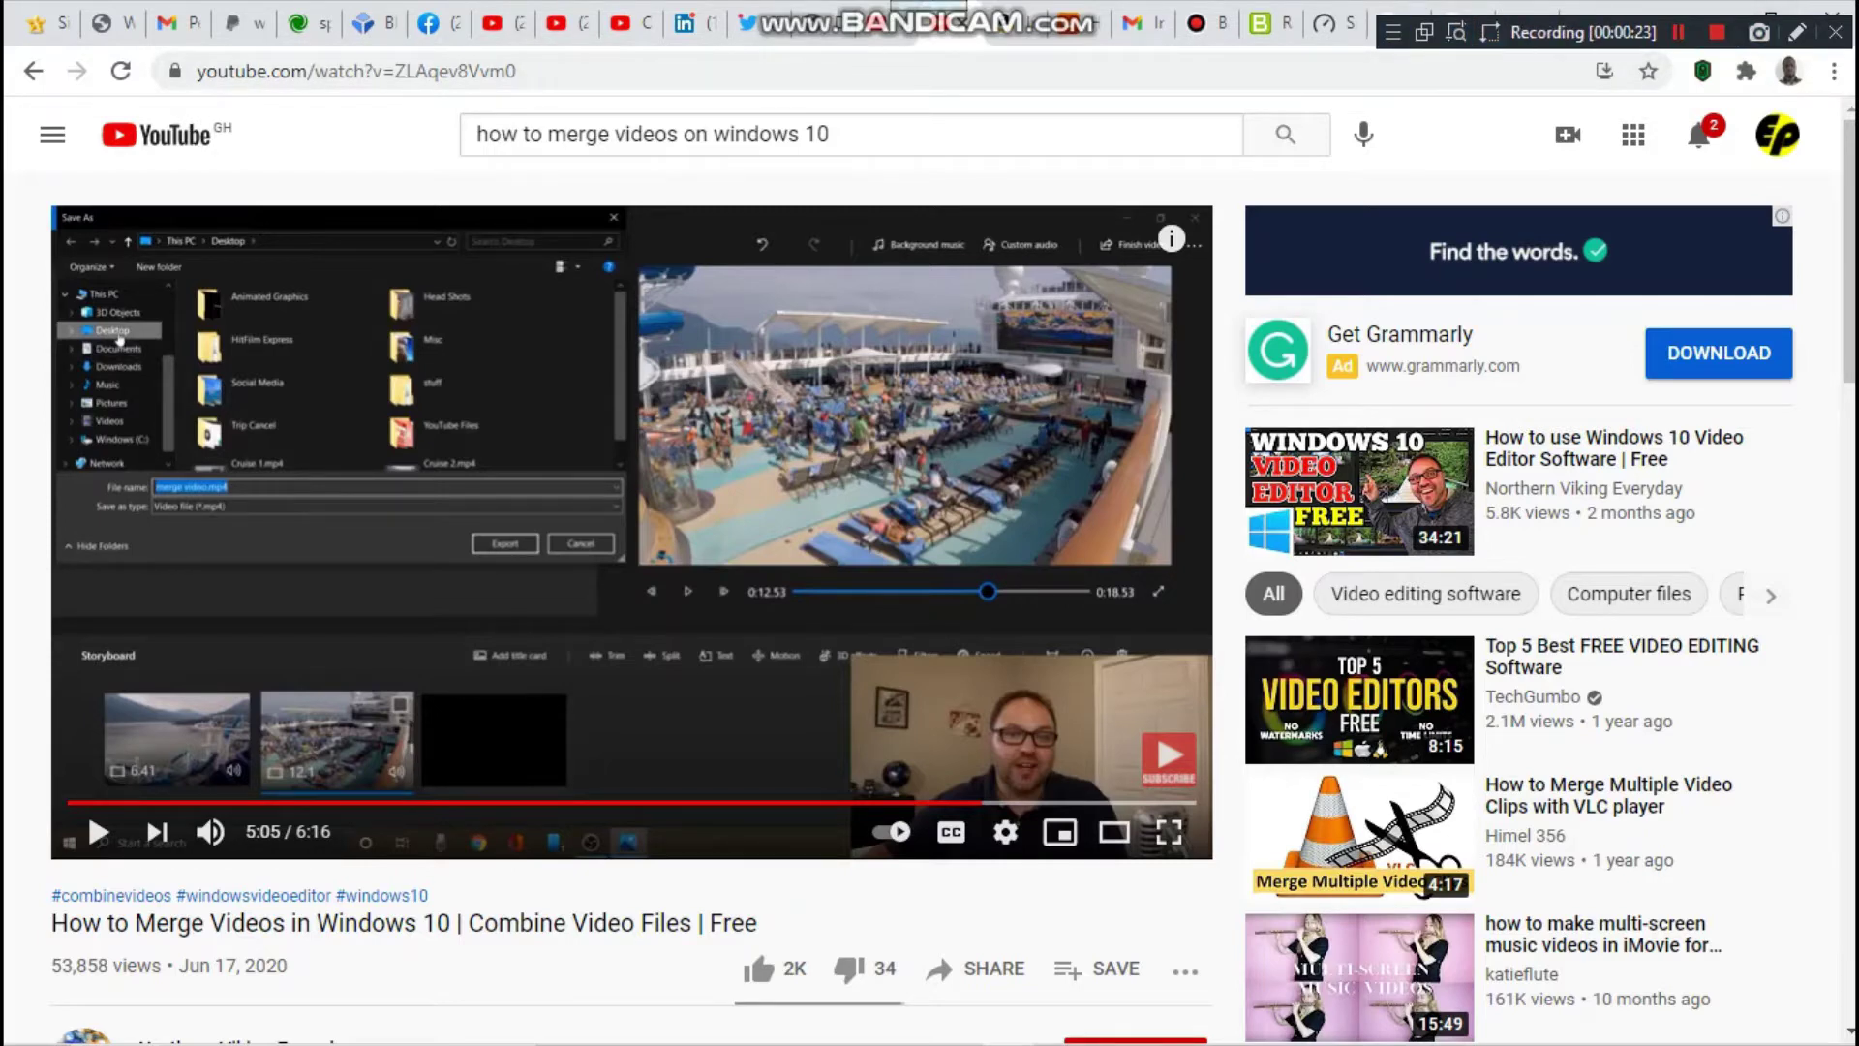
left_click(539, 73)
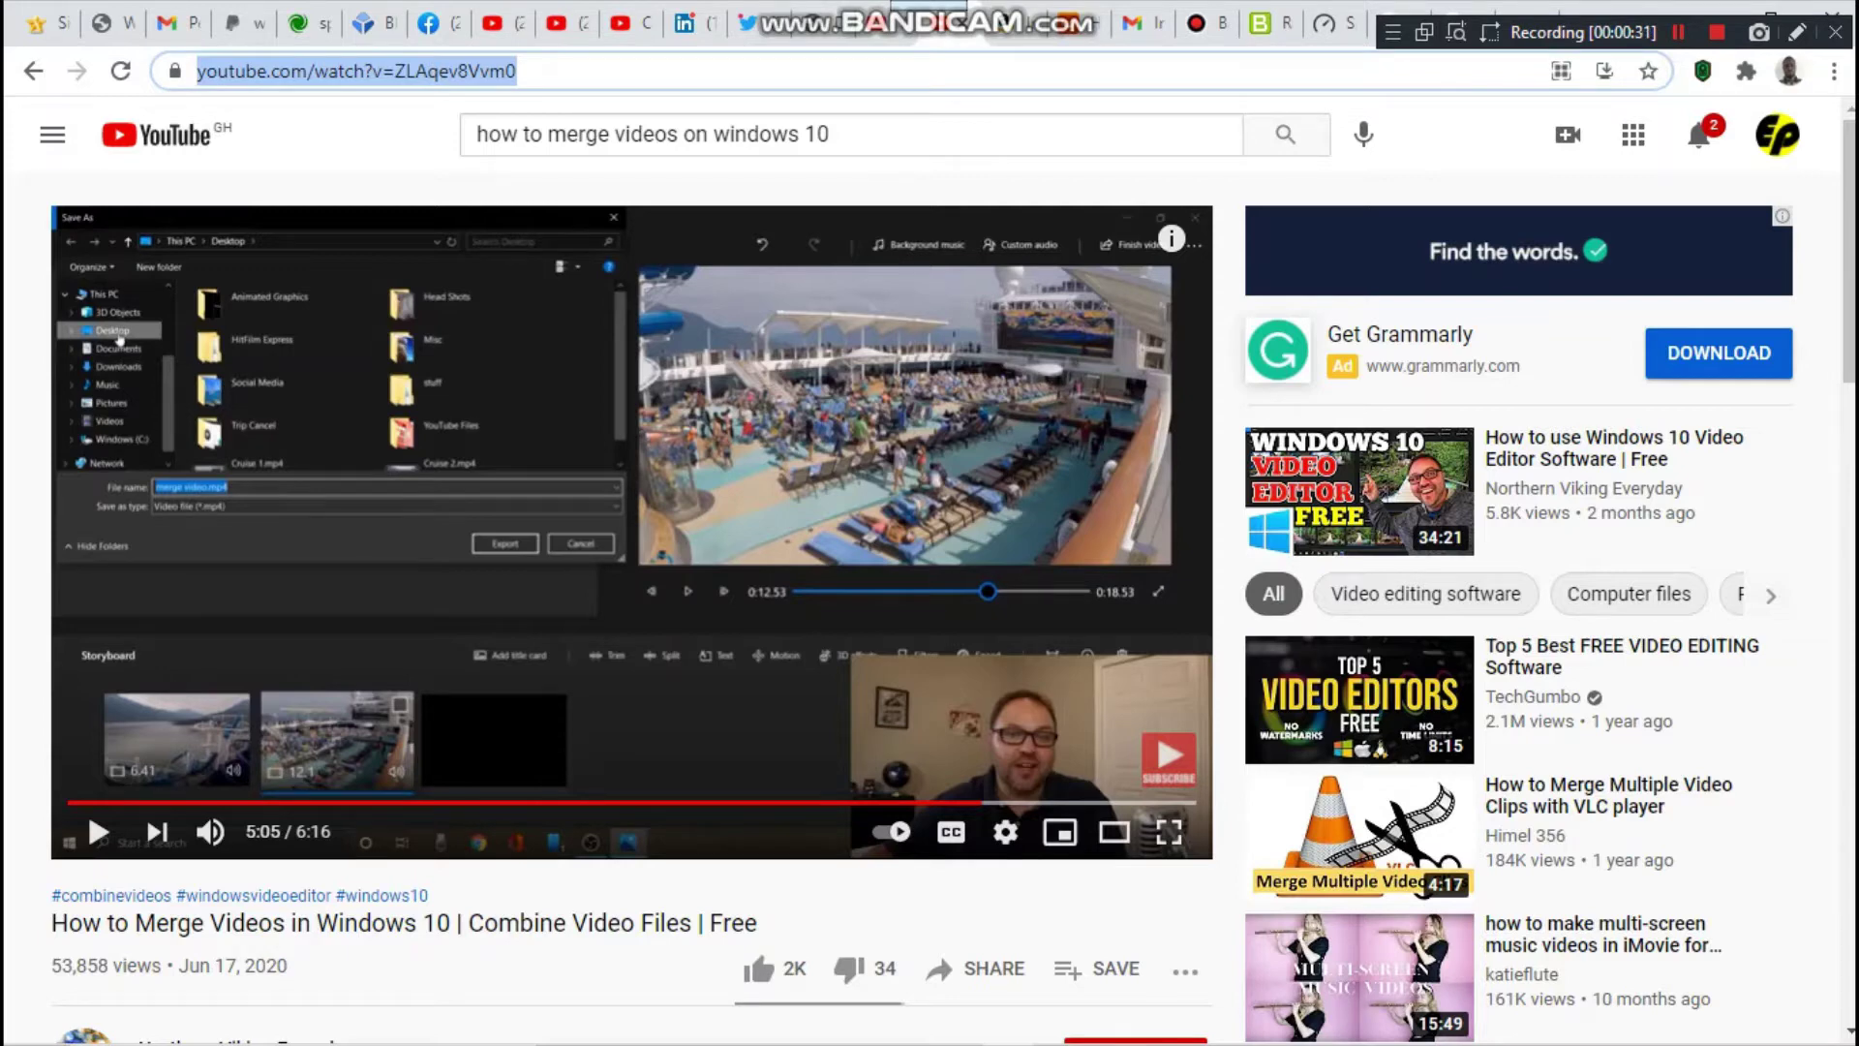
type("192")
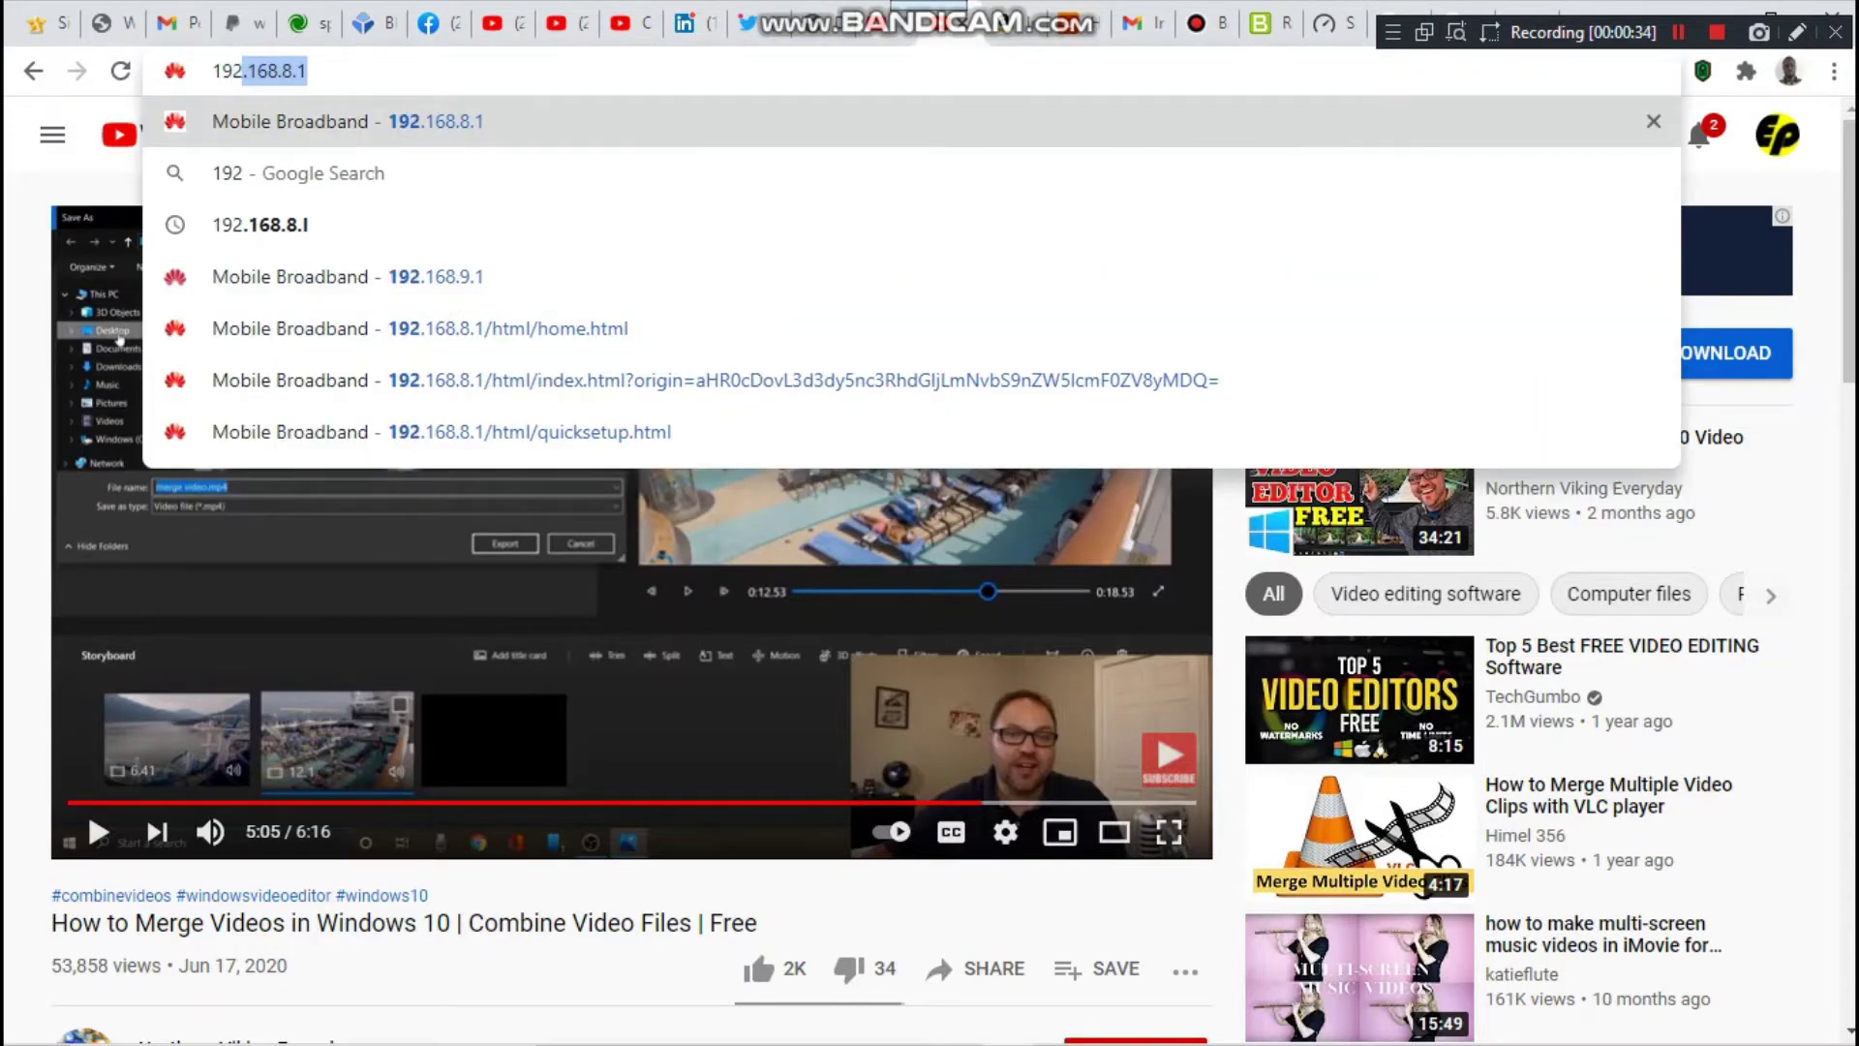
type(".1")
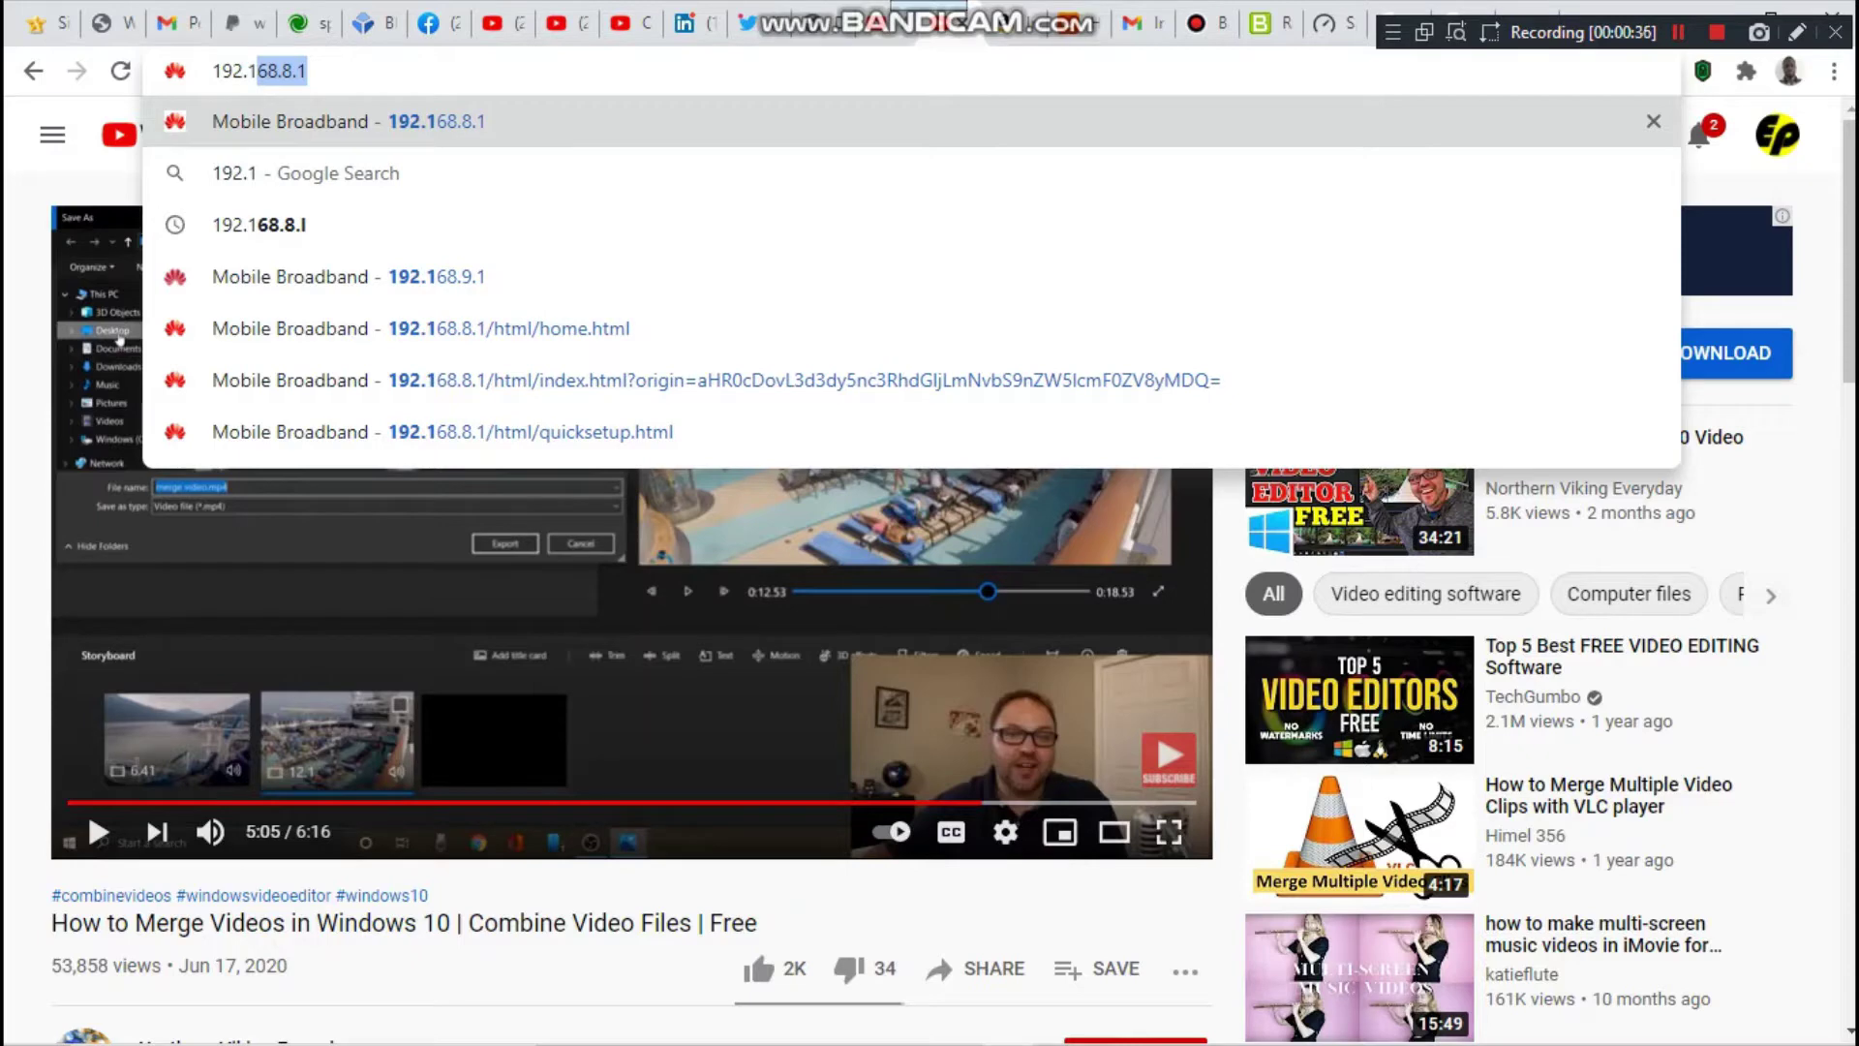
type("68")
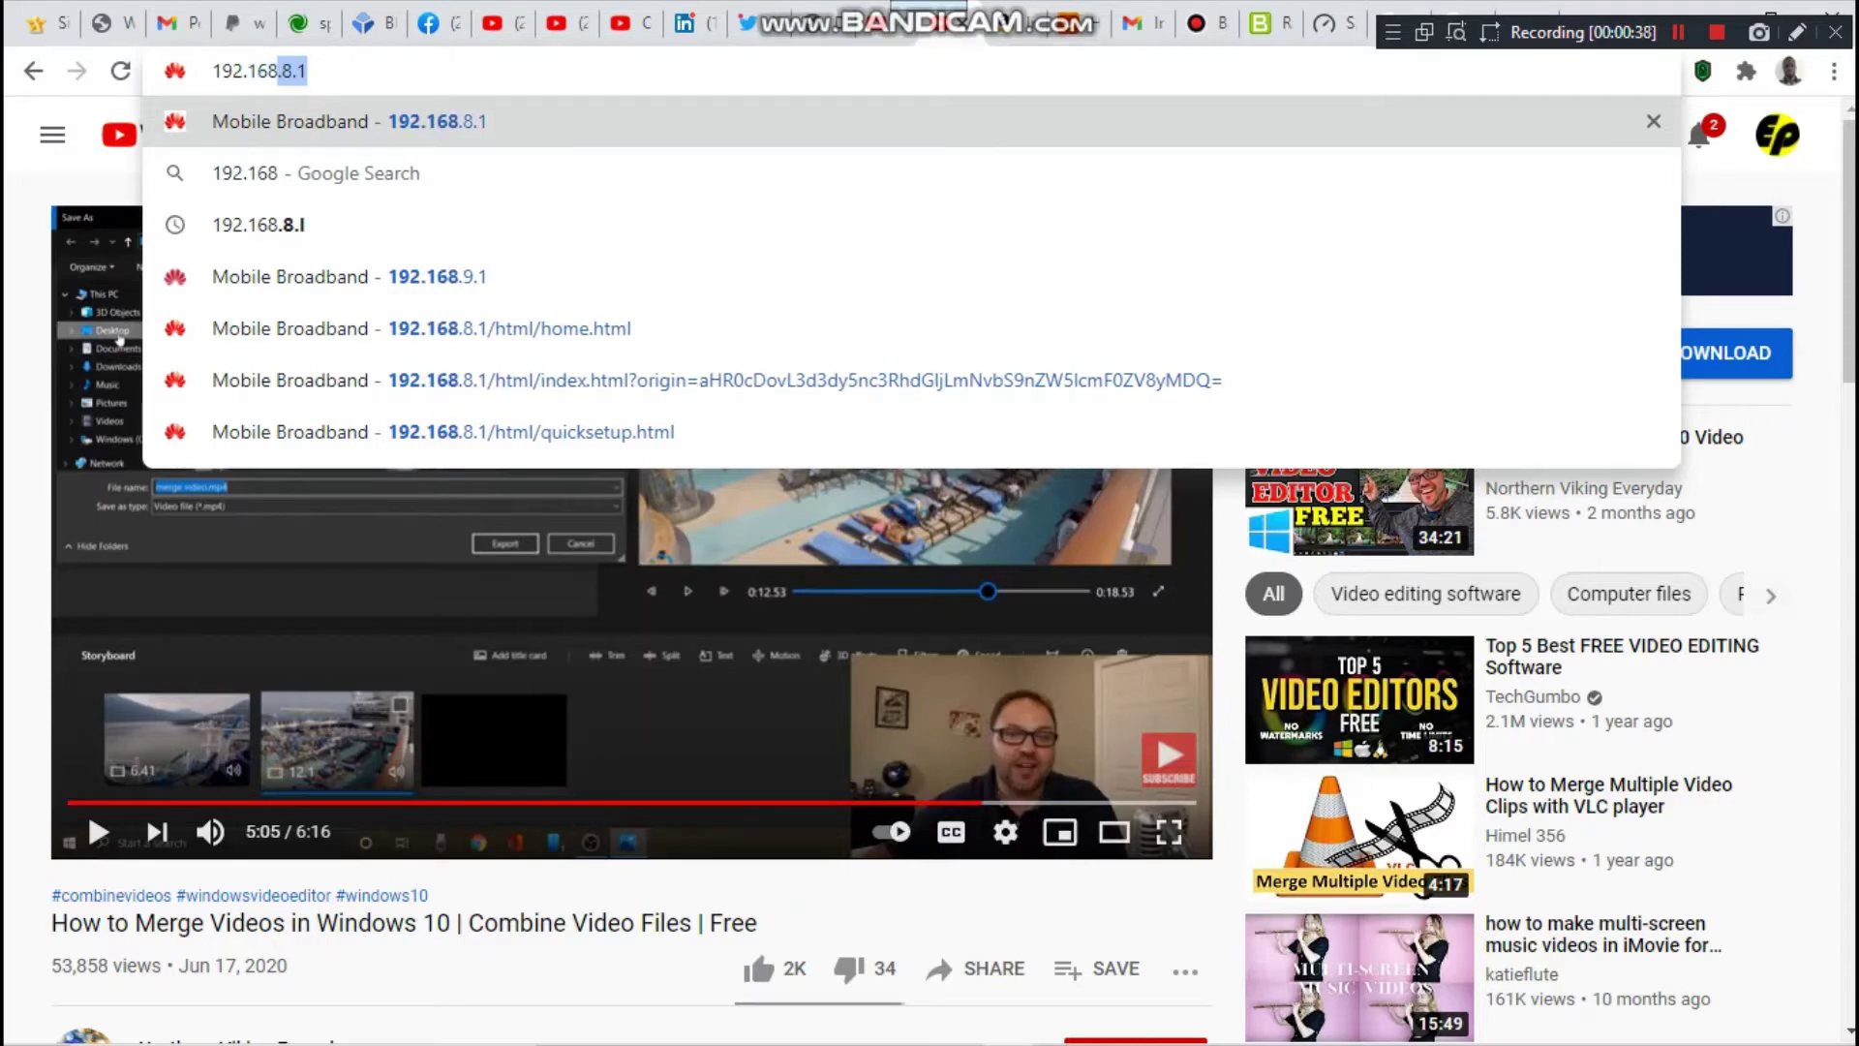
type(".8.1")
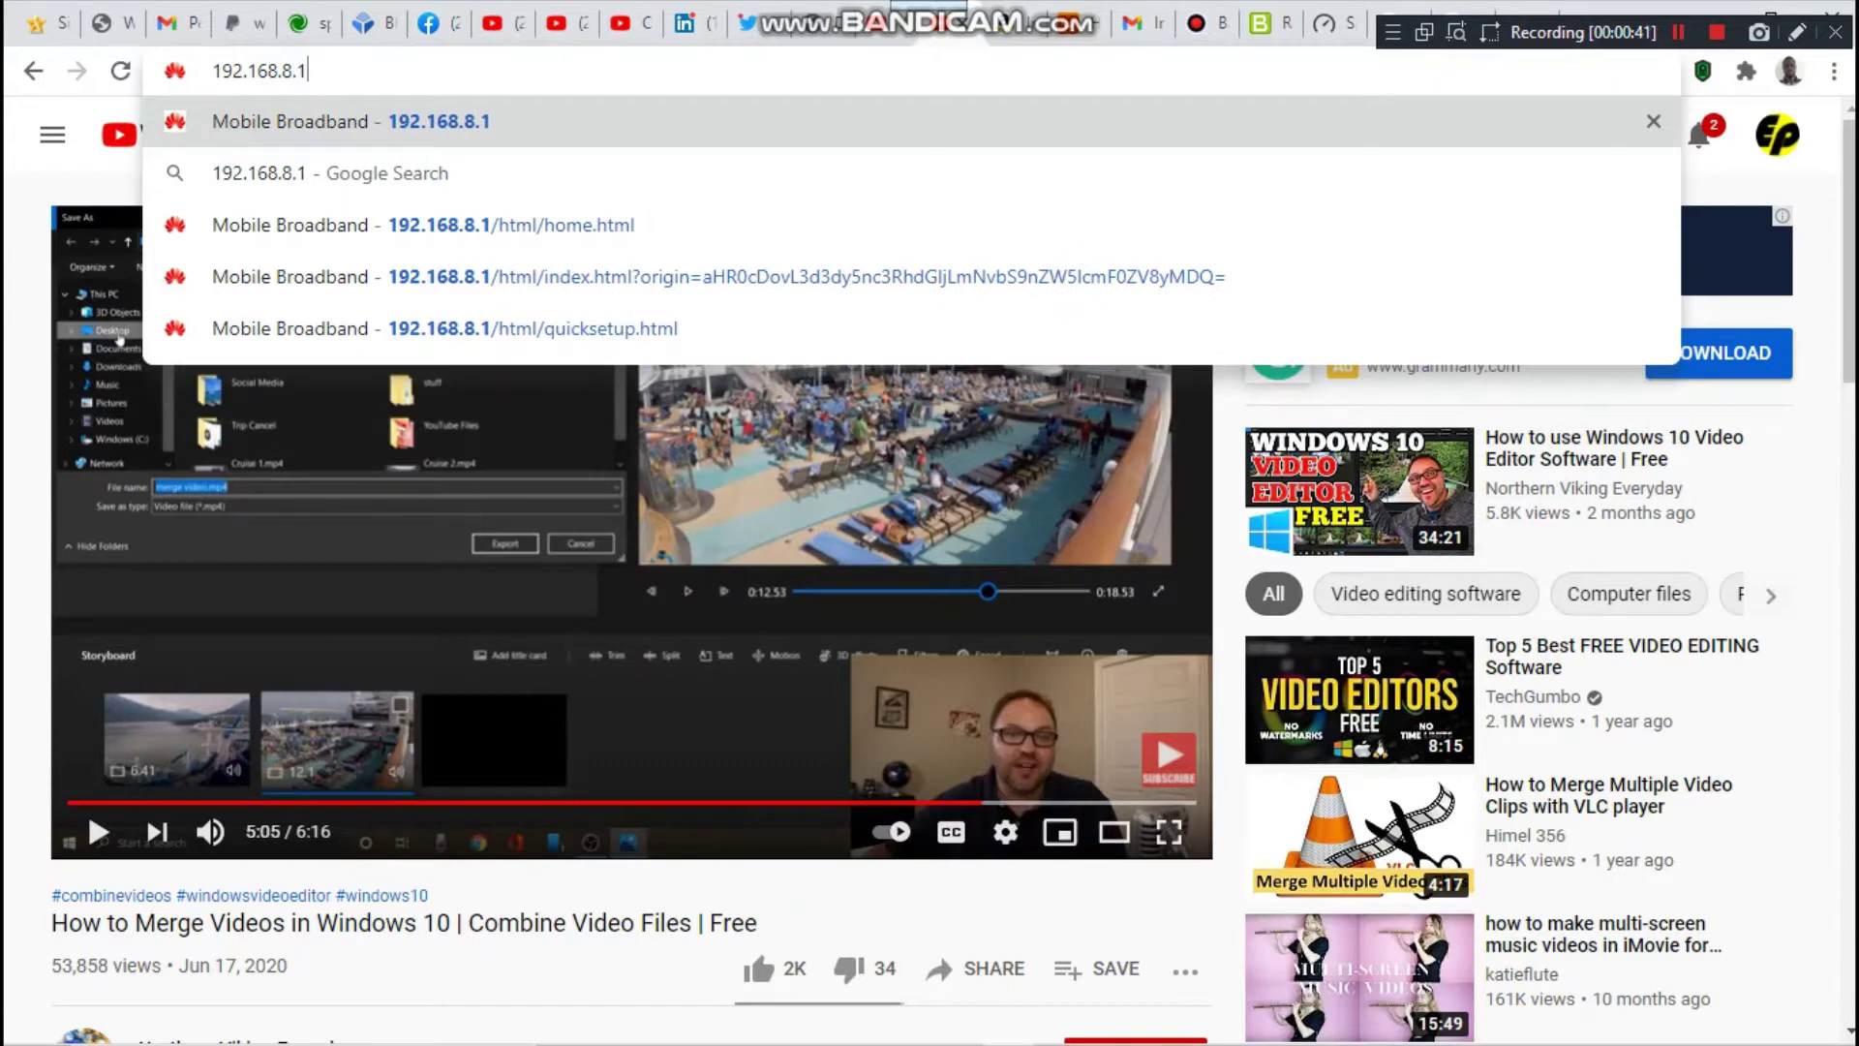
key("Return")
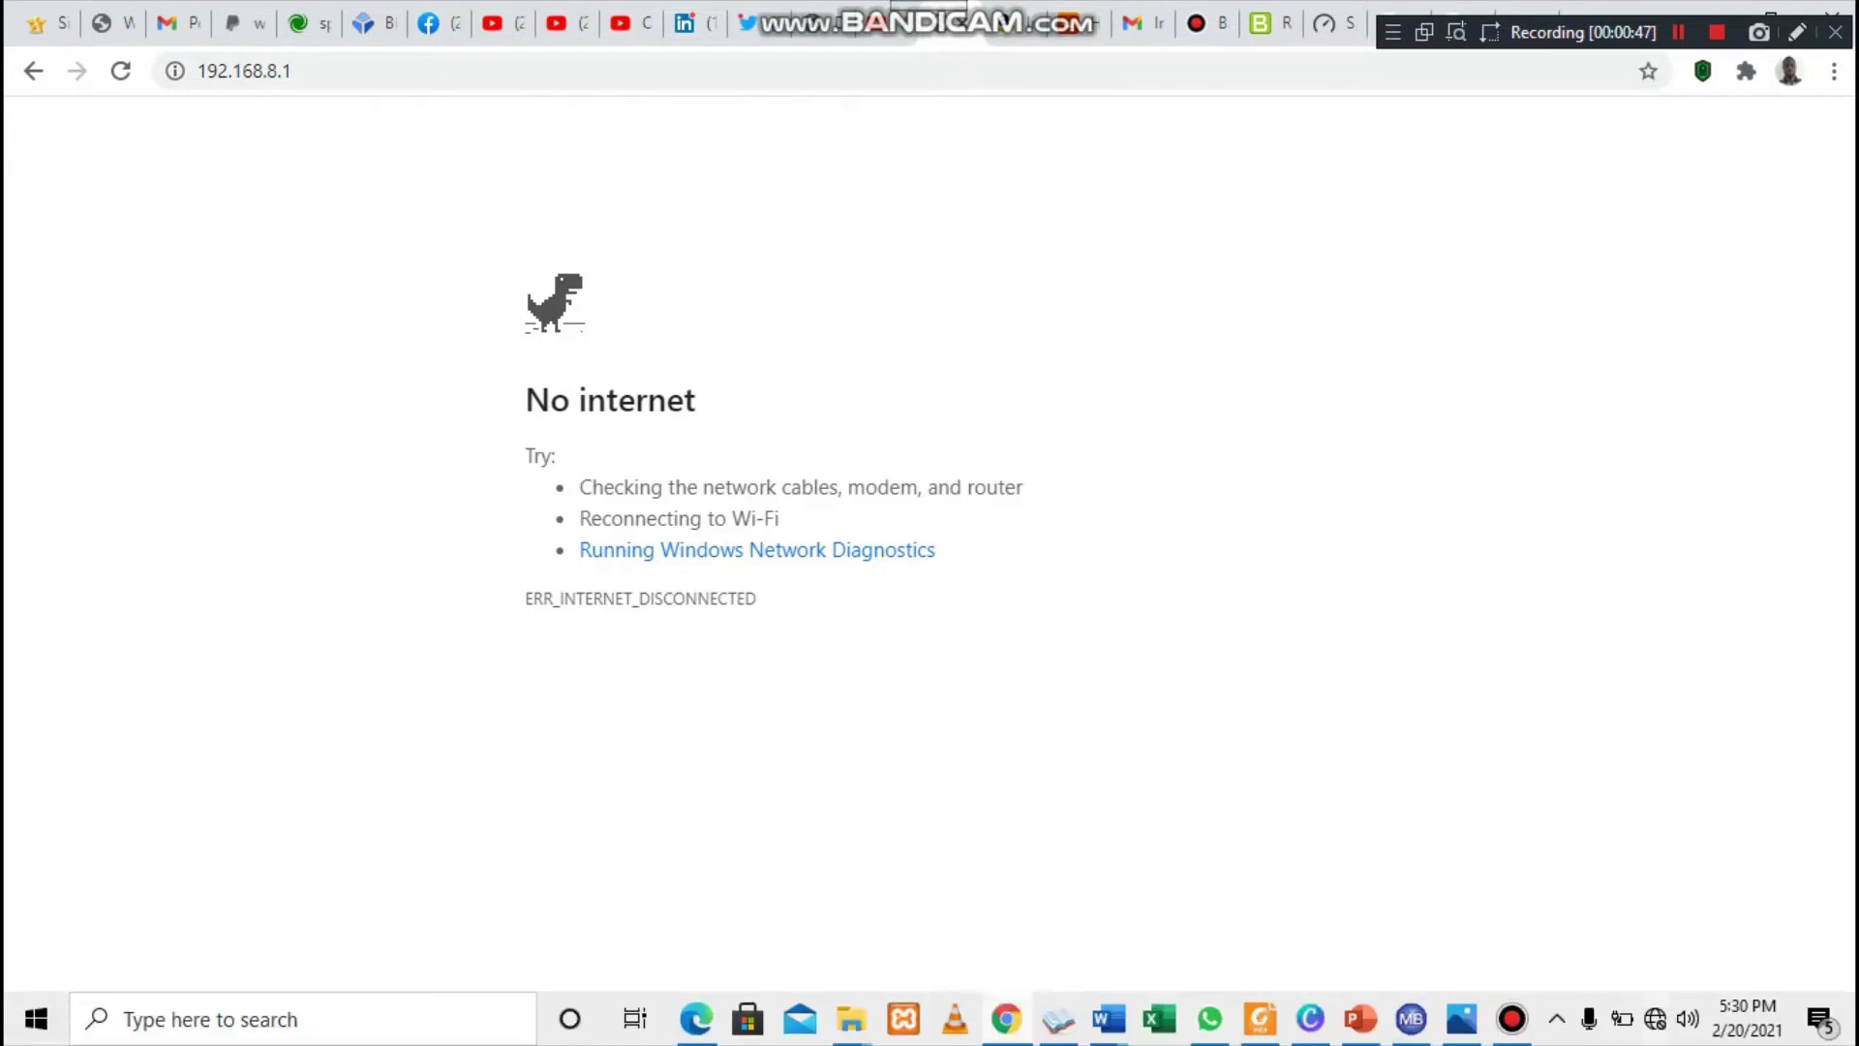
Step: Show the taskbar Wi-Fi network list with HUAWEI-B612-DD27 visible
left_click(1655, 1019)
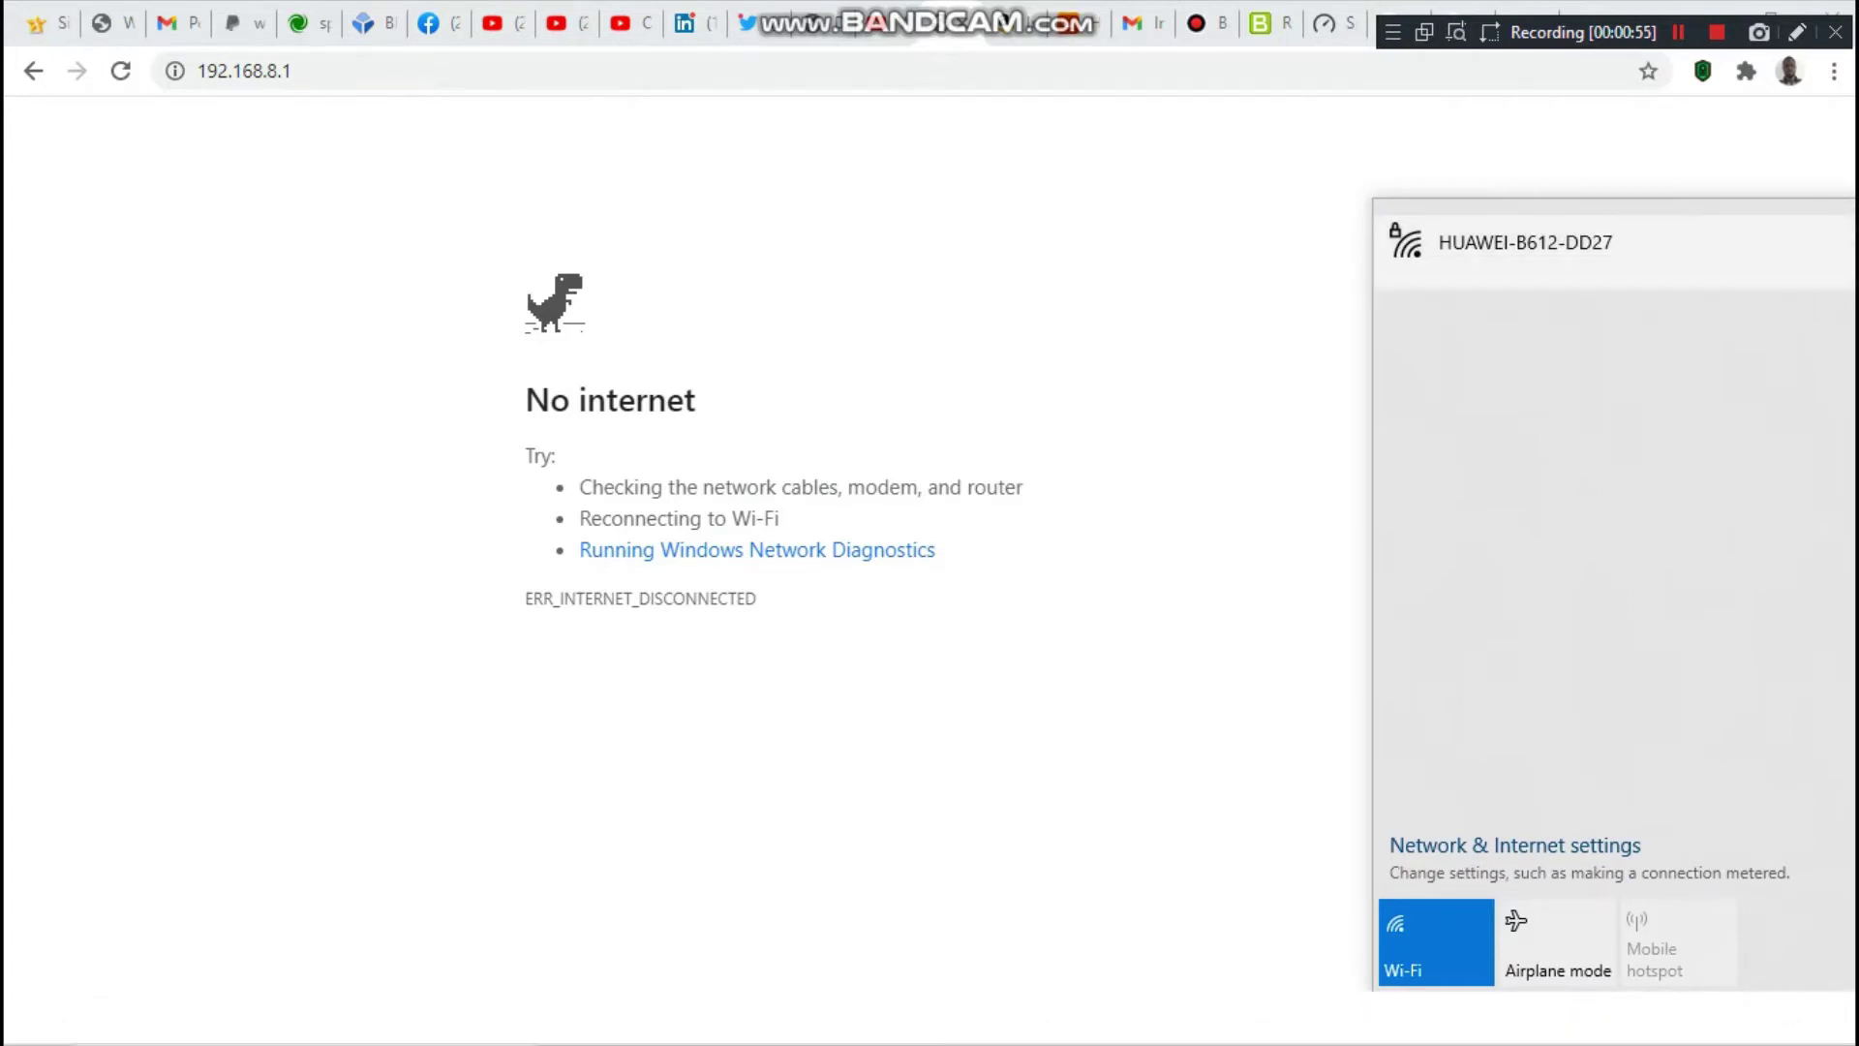
key("Escape")
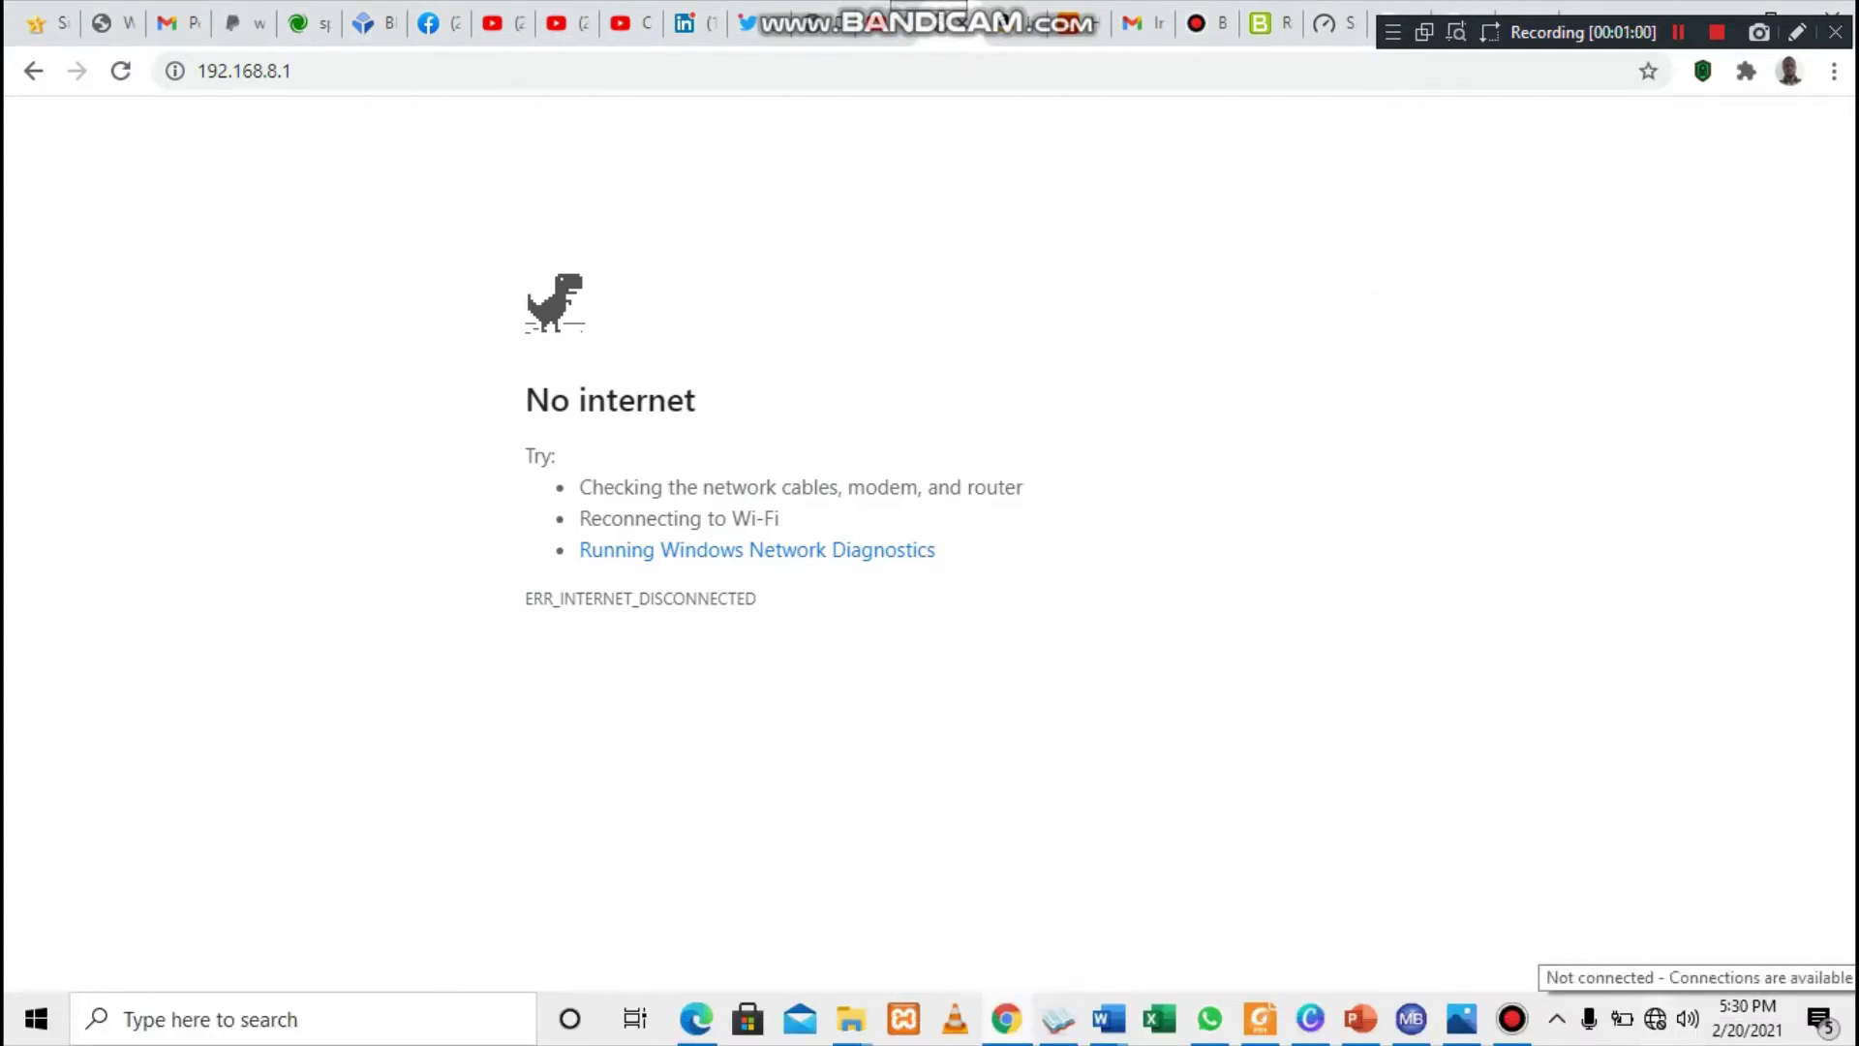
left_click(1656, 1018)
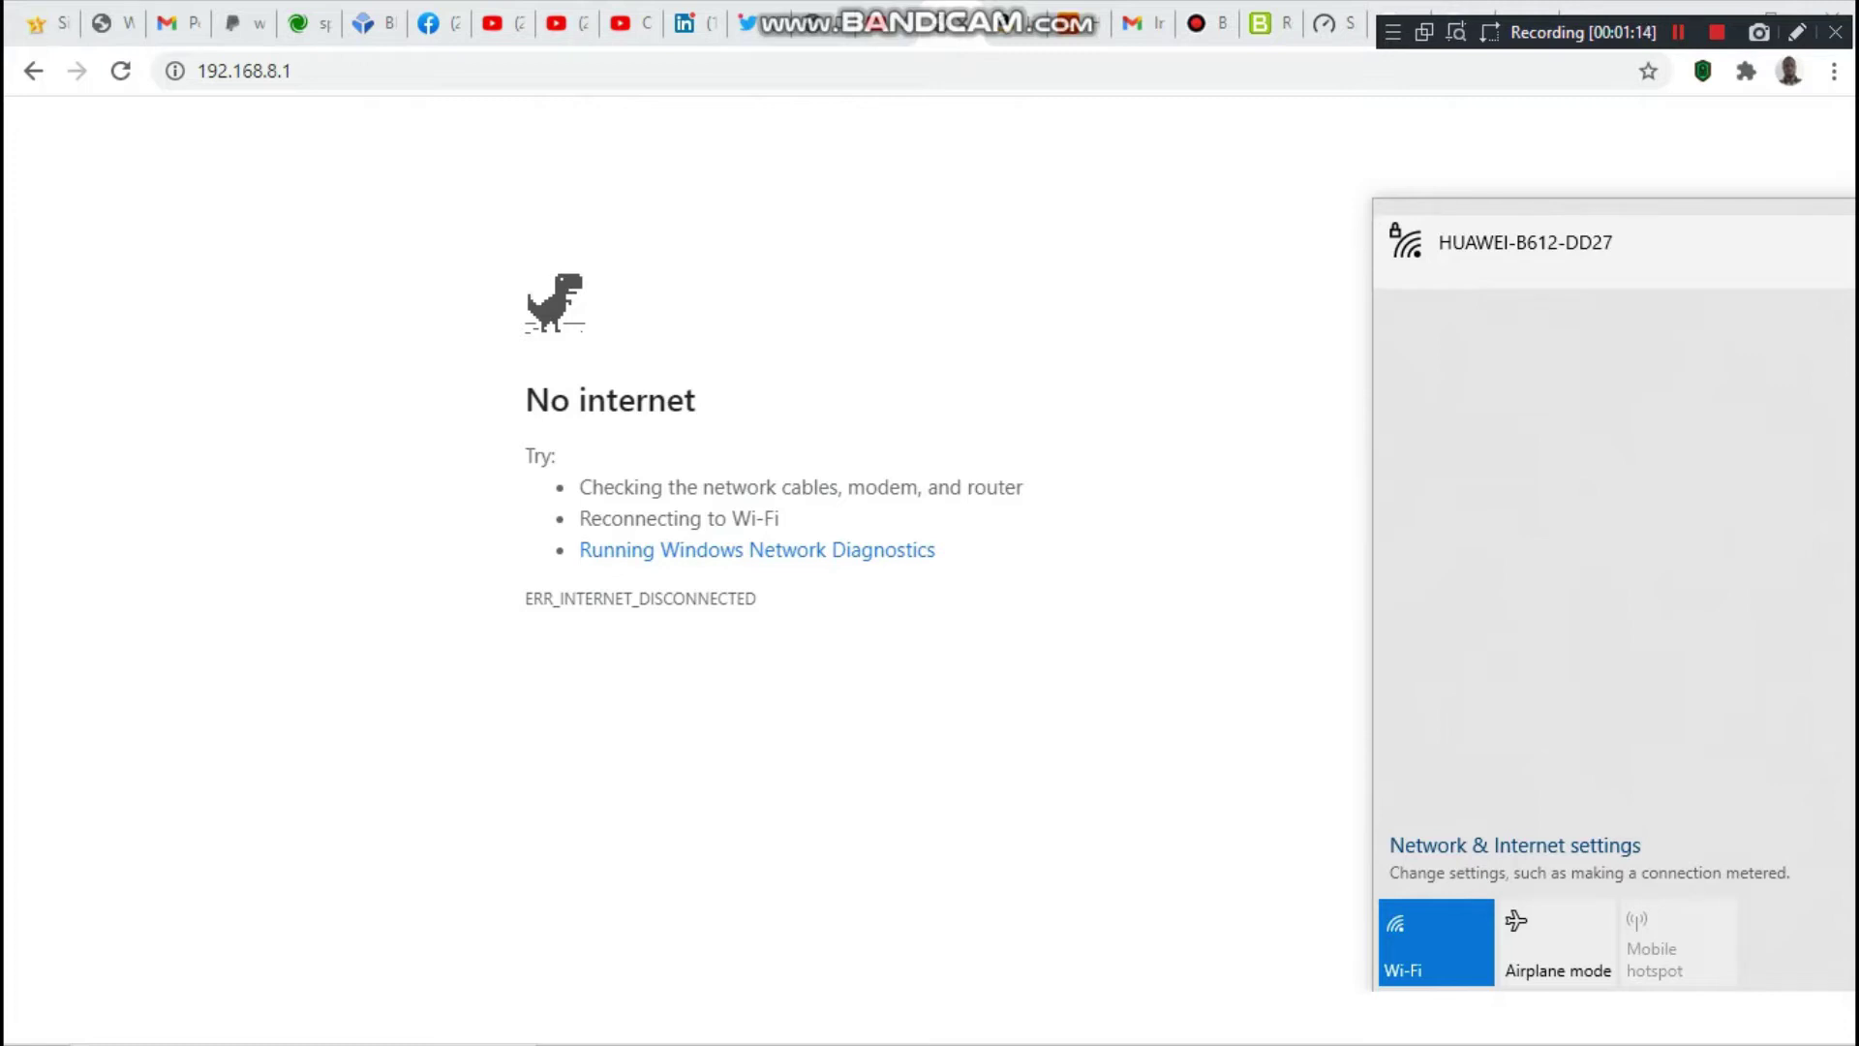
Step: Join the HUAWEI-B612-DD27 Wi-Fi network and close the network list
left_click(1525, 242)
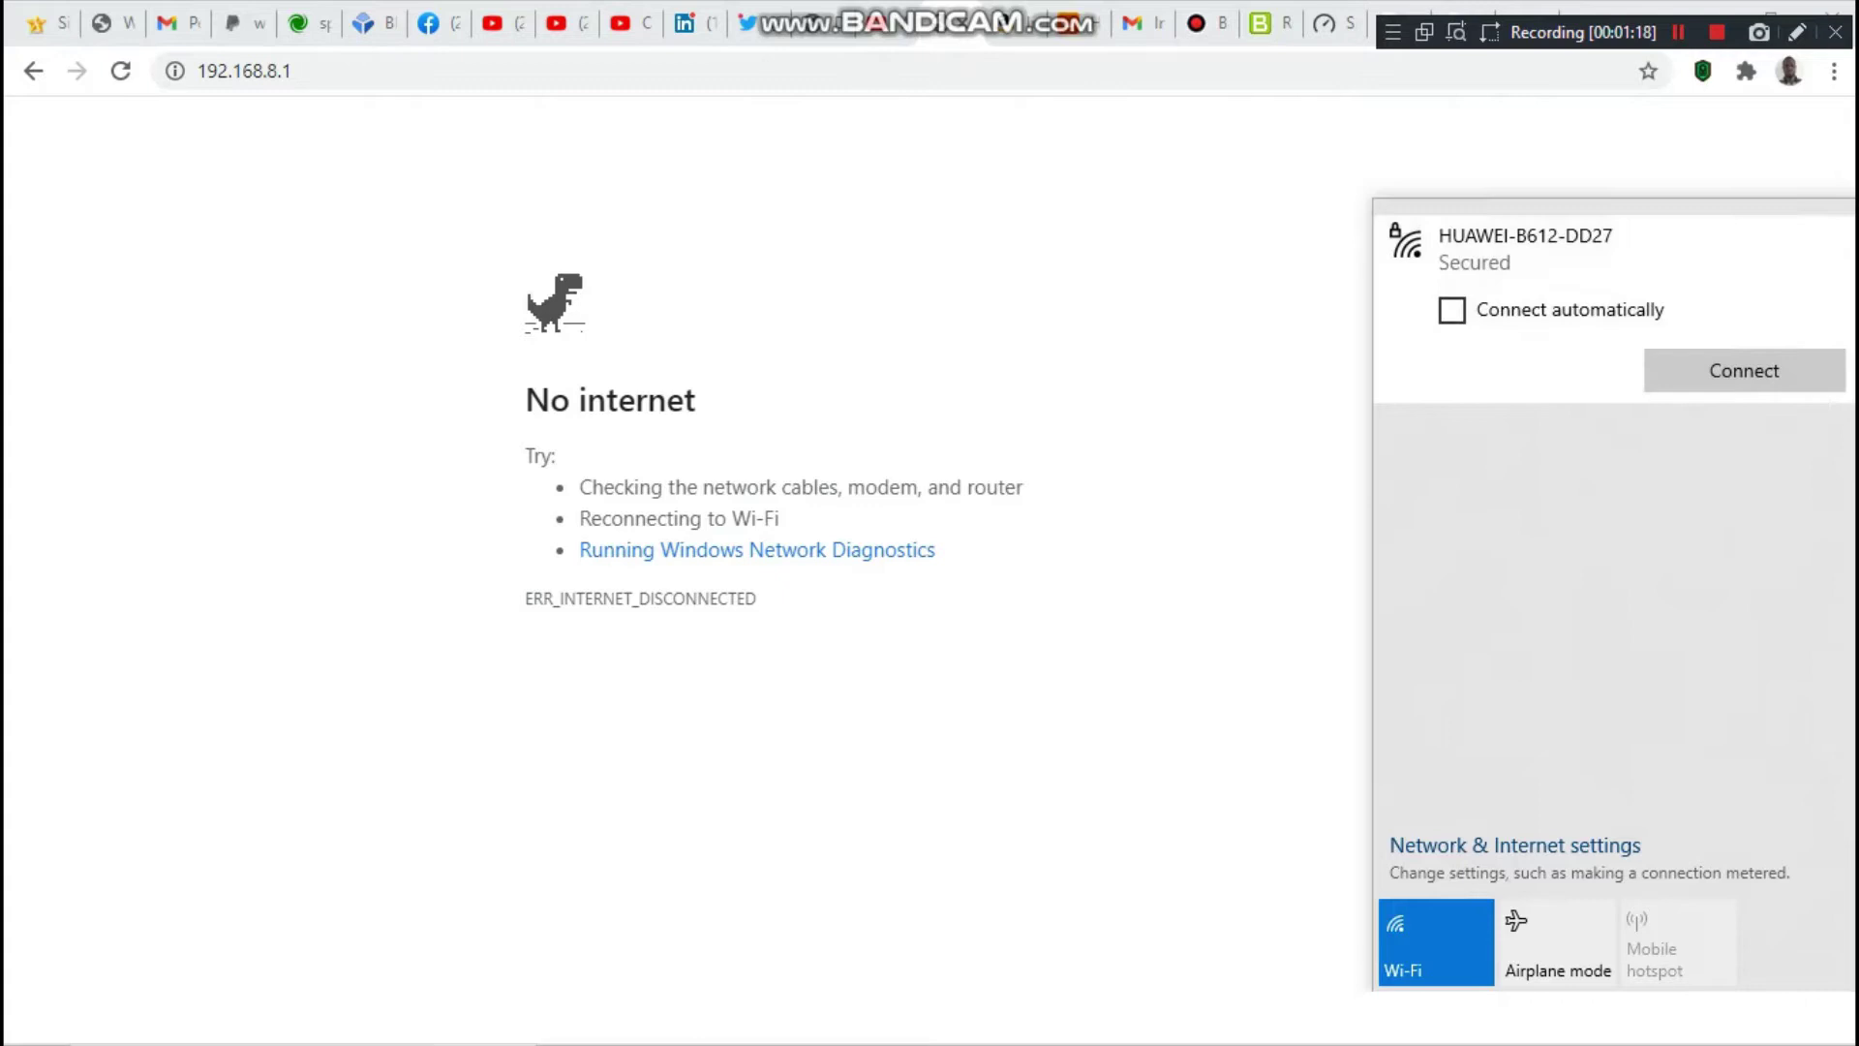
left_click(1744, 369)
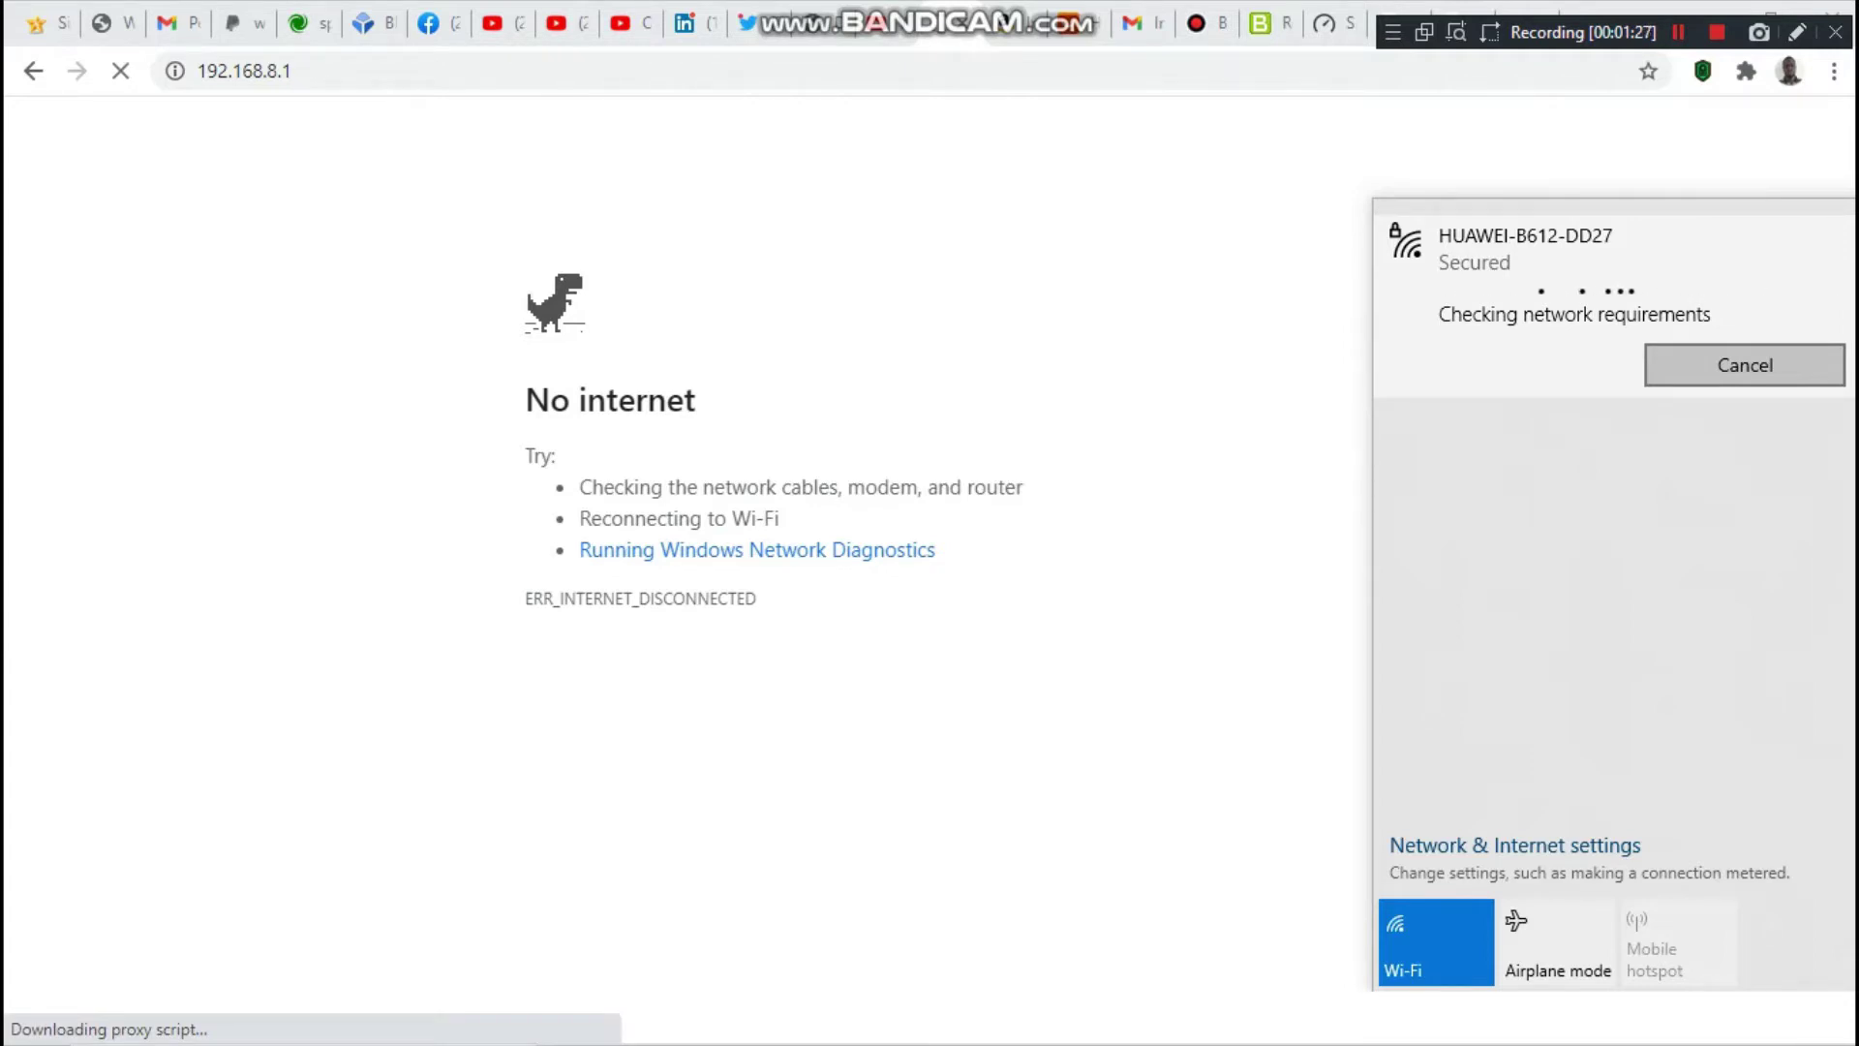
key("Escape")
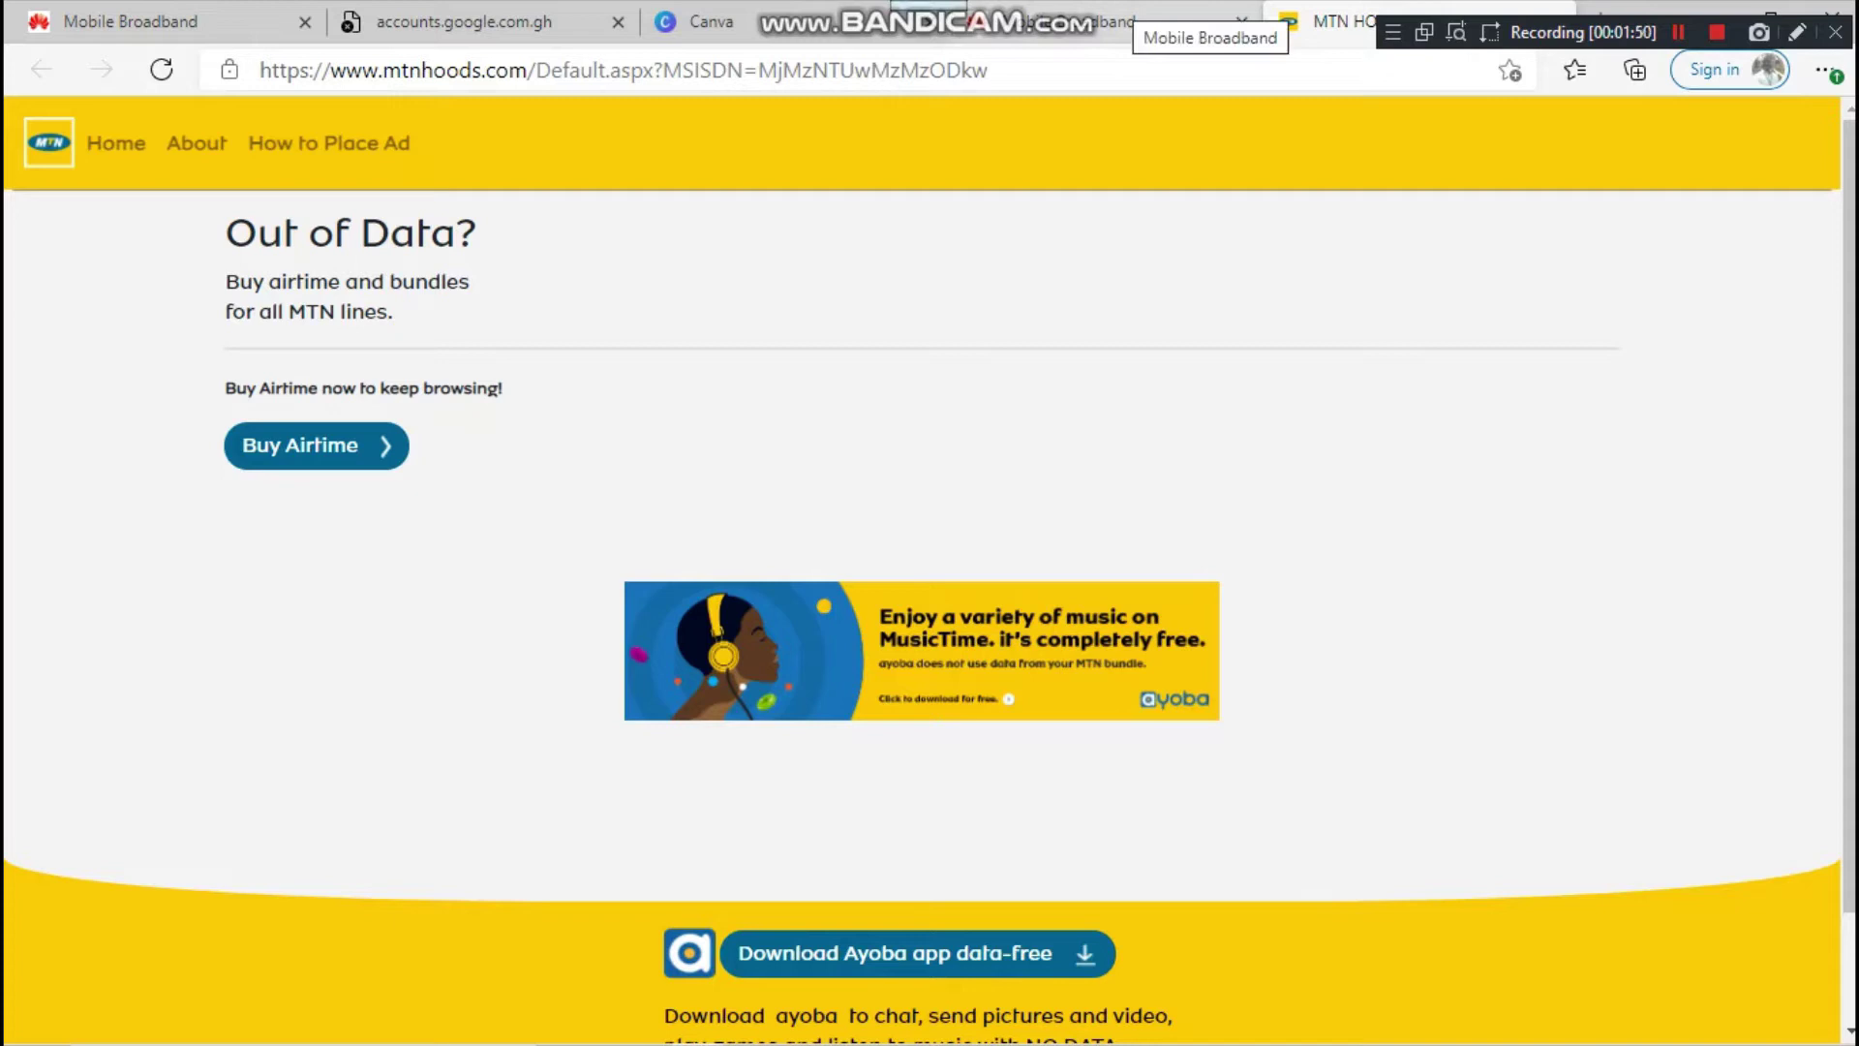
Step: Switch to the Mobile Broadband tab showing the 192.168.8.1 Quick Setup log-in prompt
left_click(1172, 21)
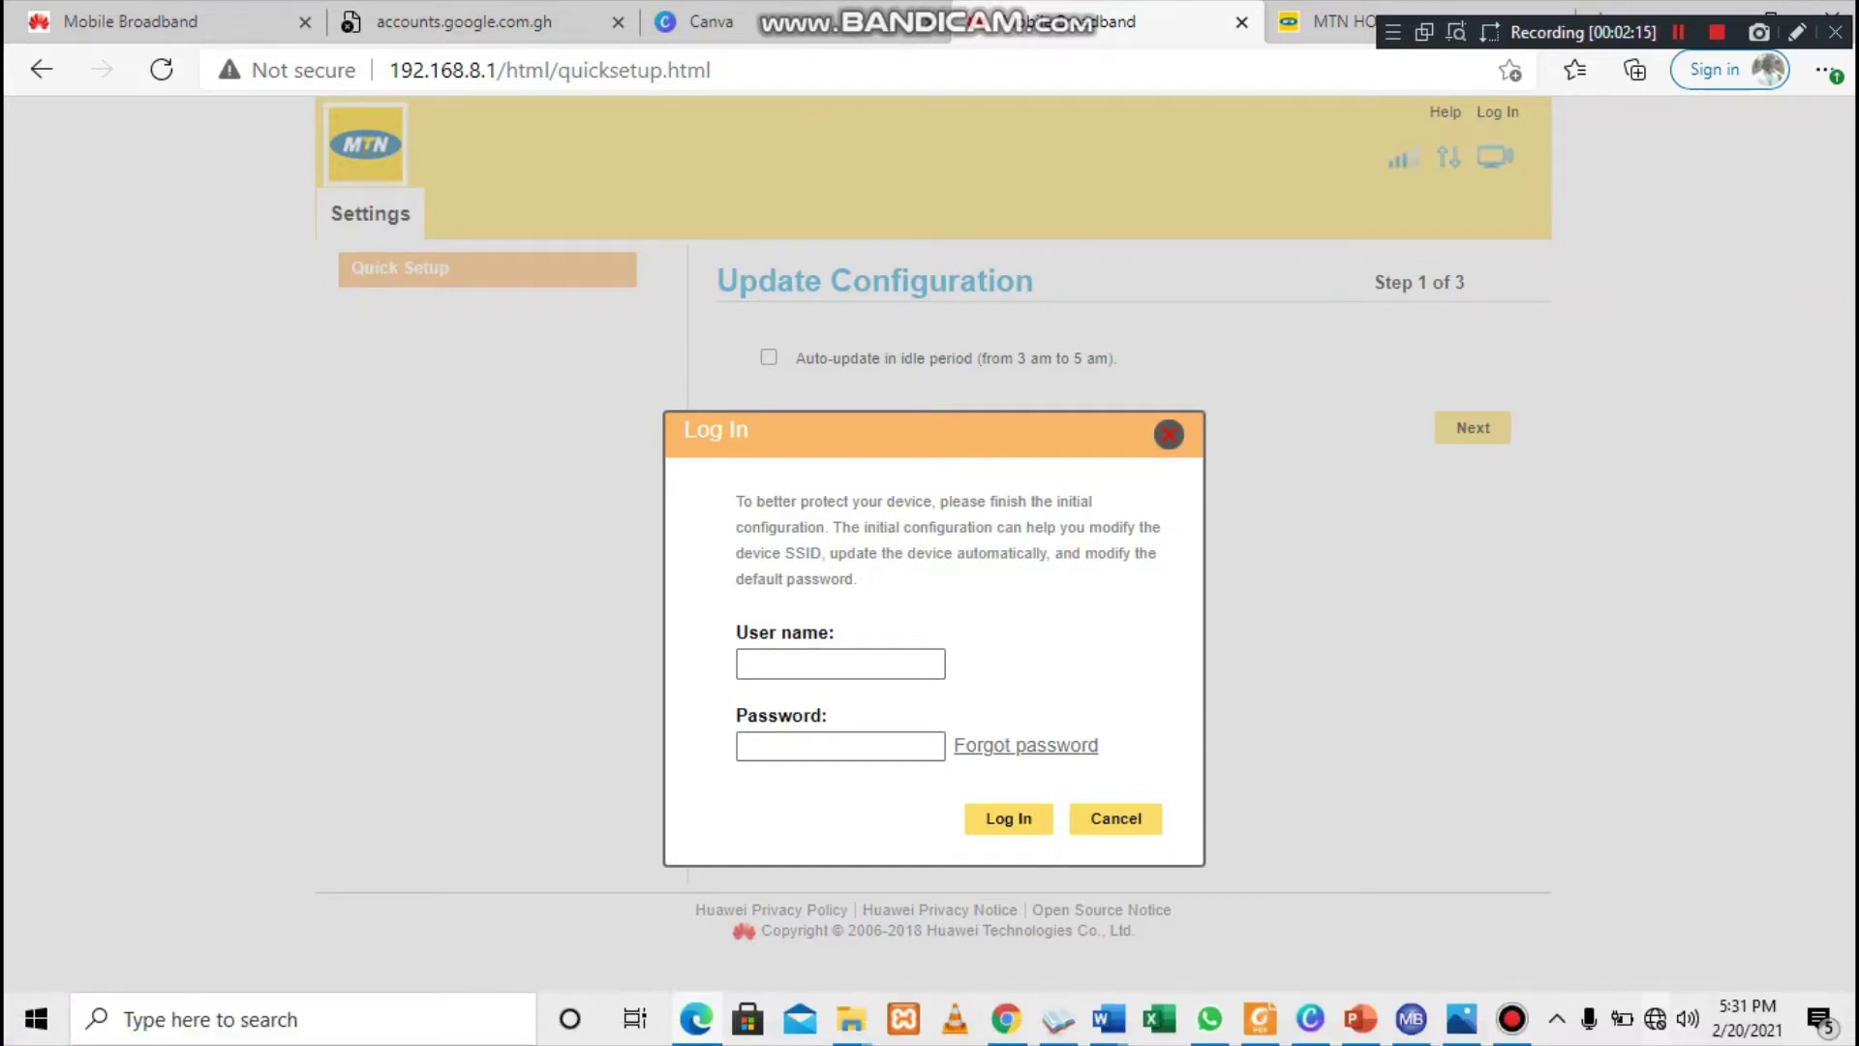
Step: Log in to the router admin with the admin user name and password
key("super+a")
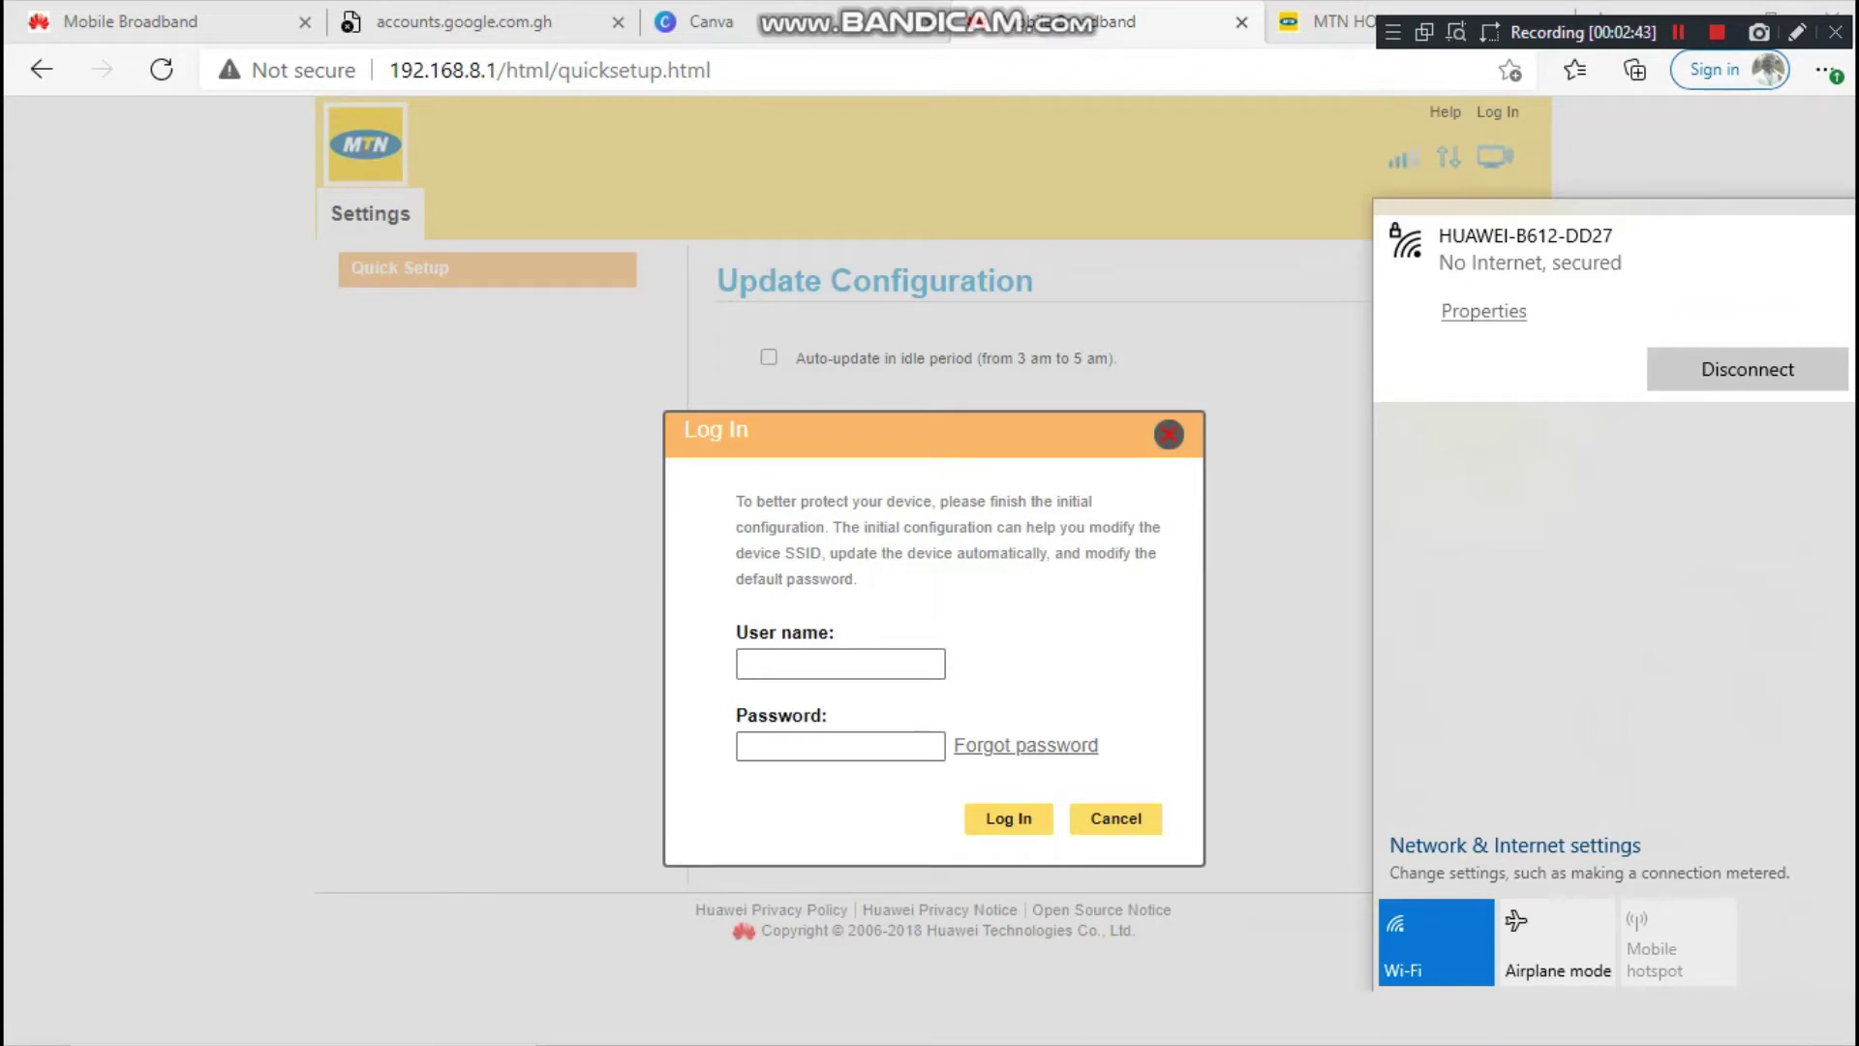
key("Escape")
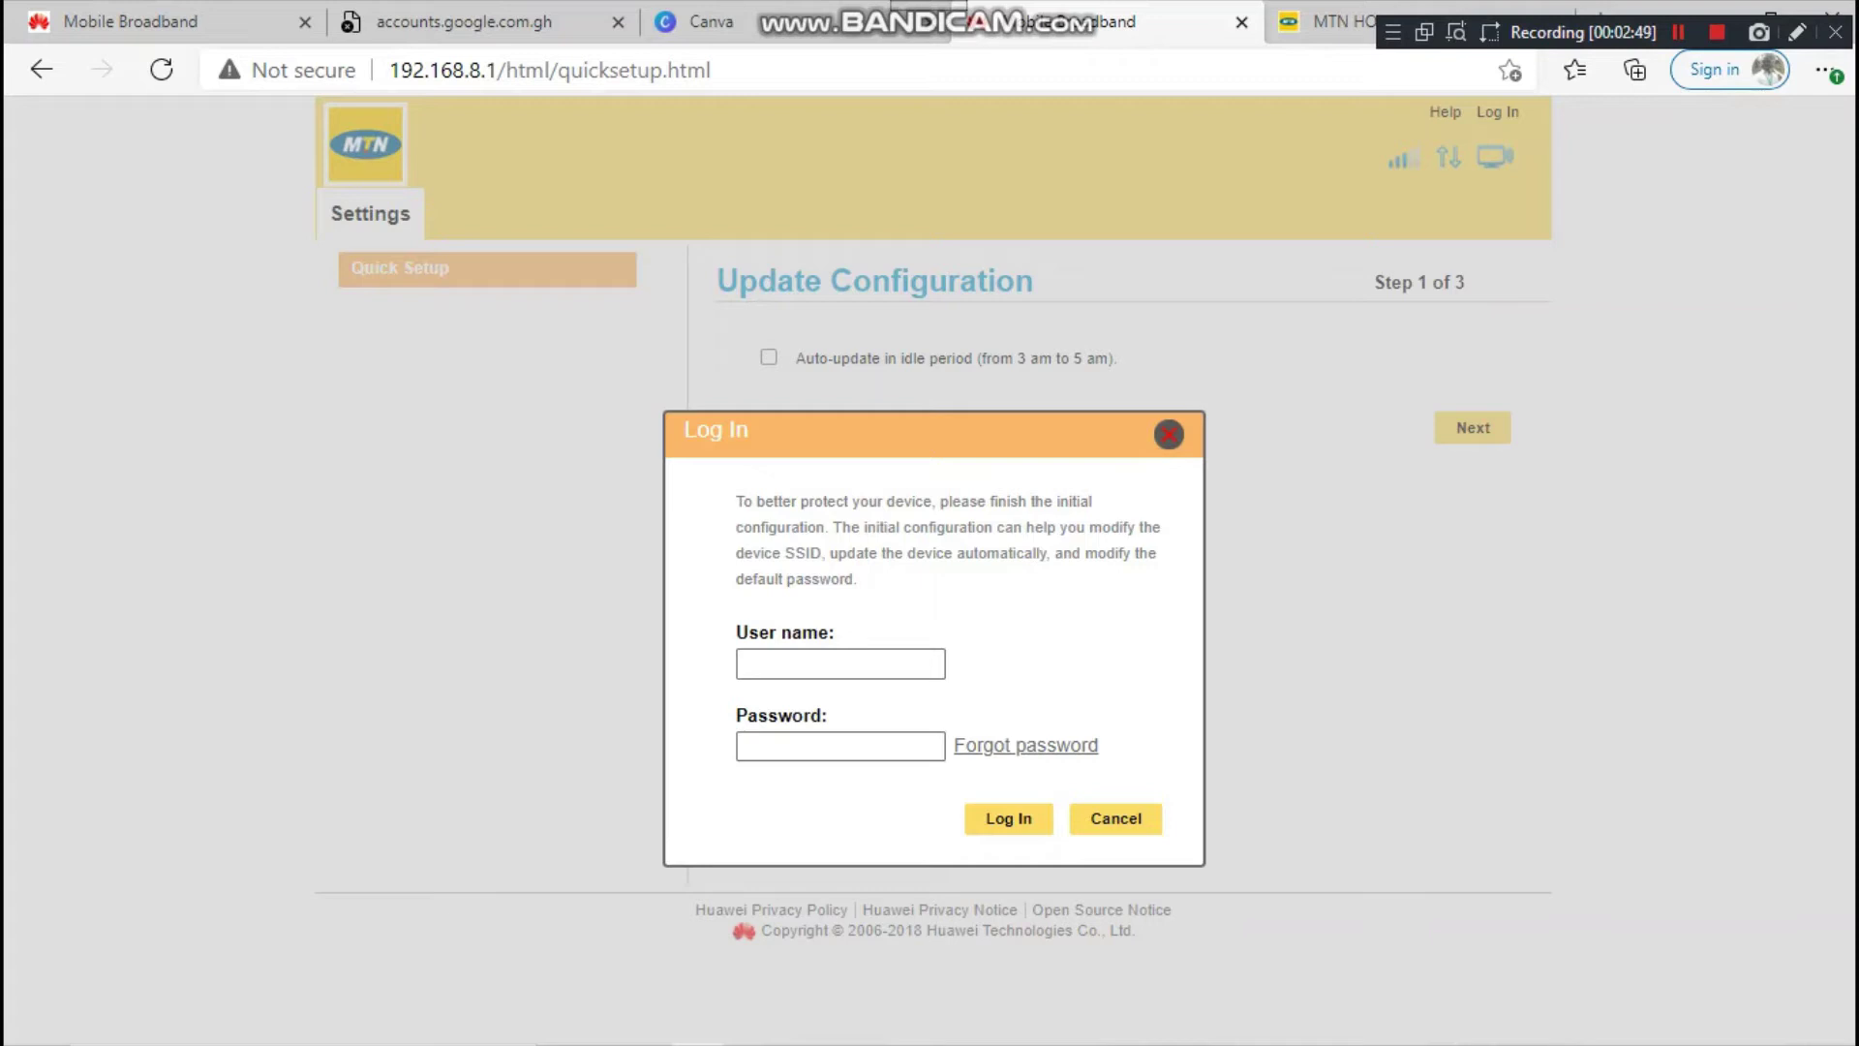
left_click(840, 663)
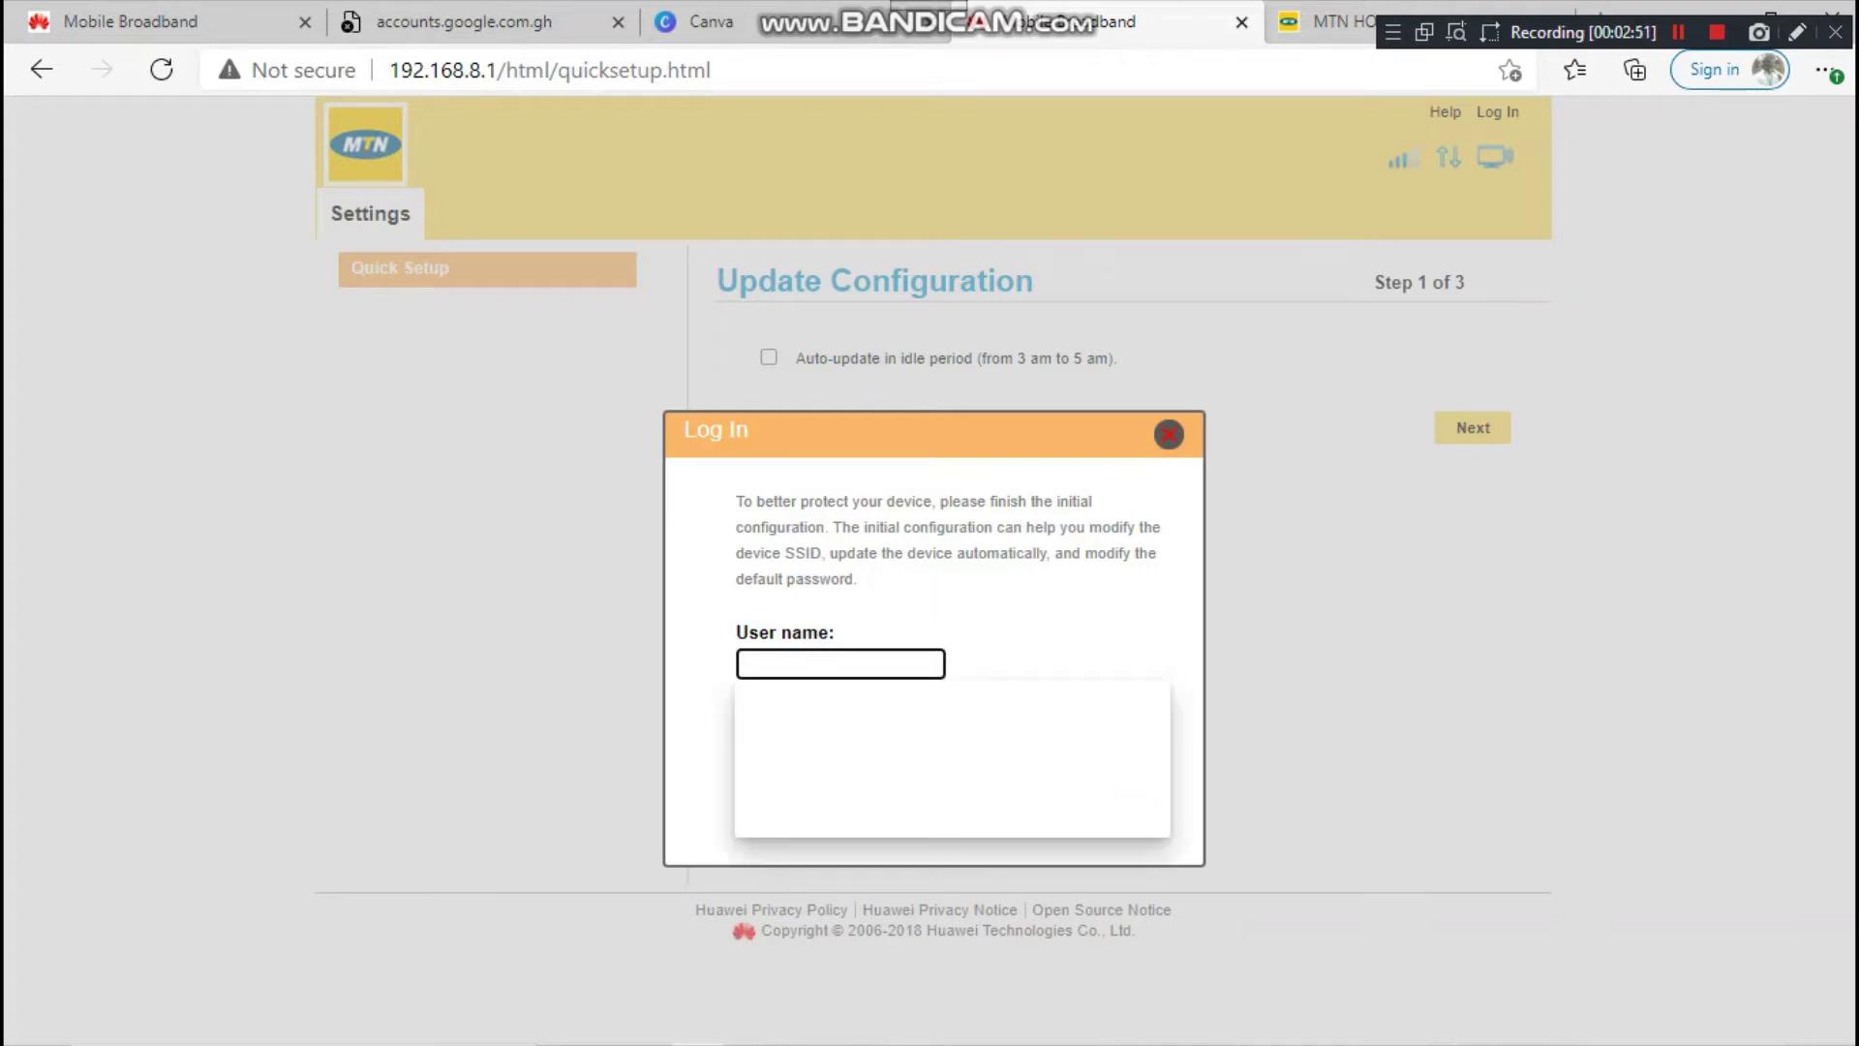
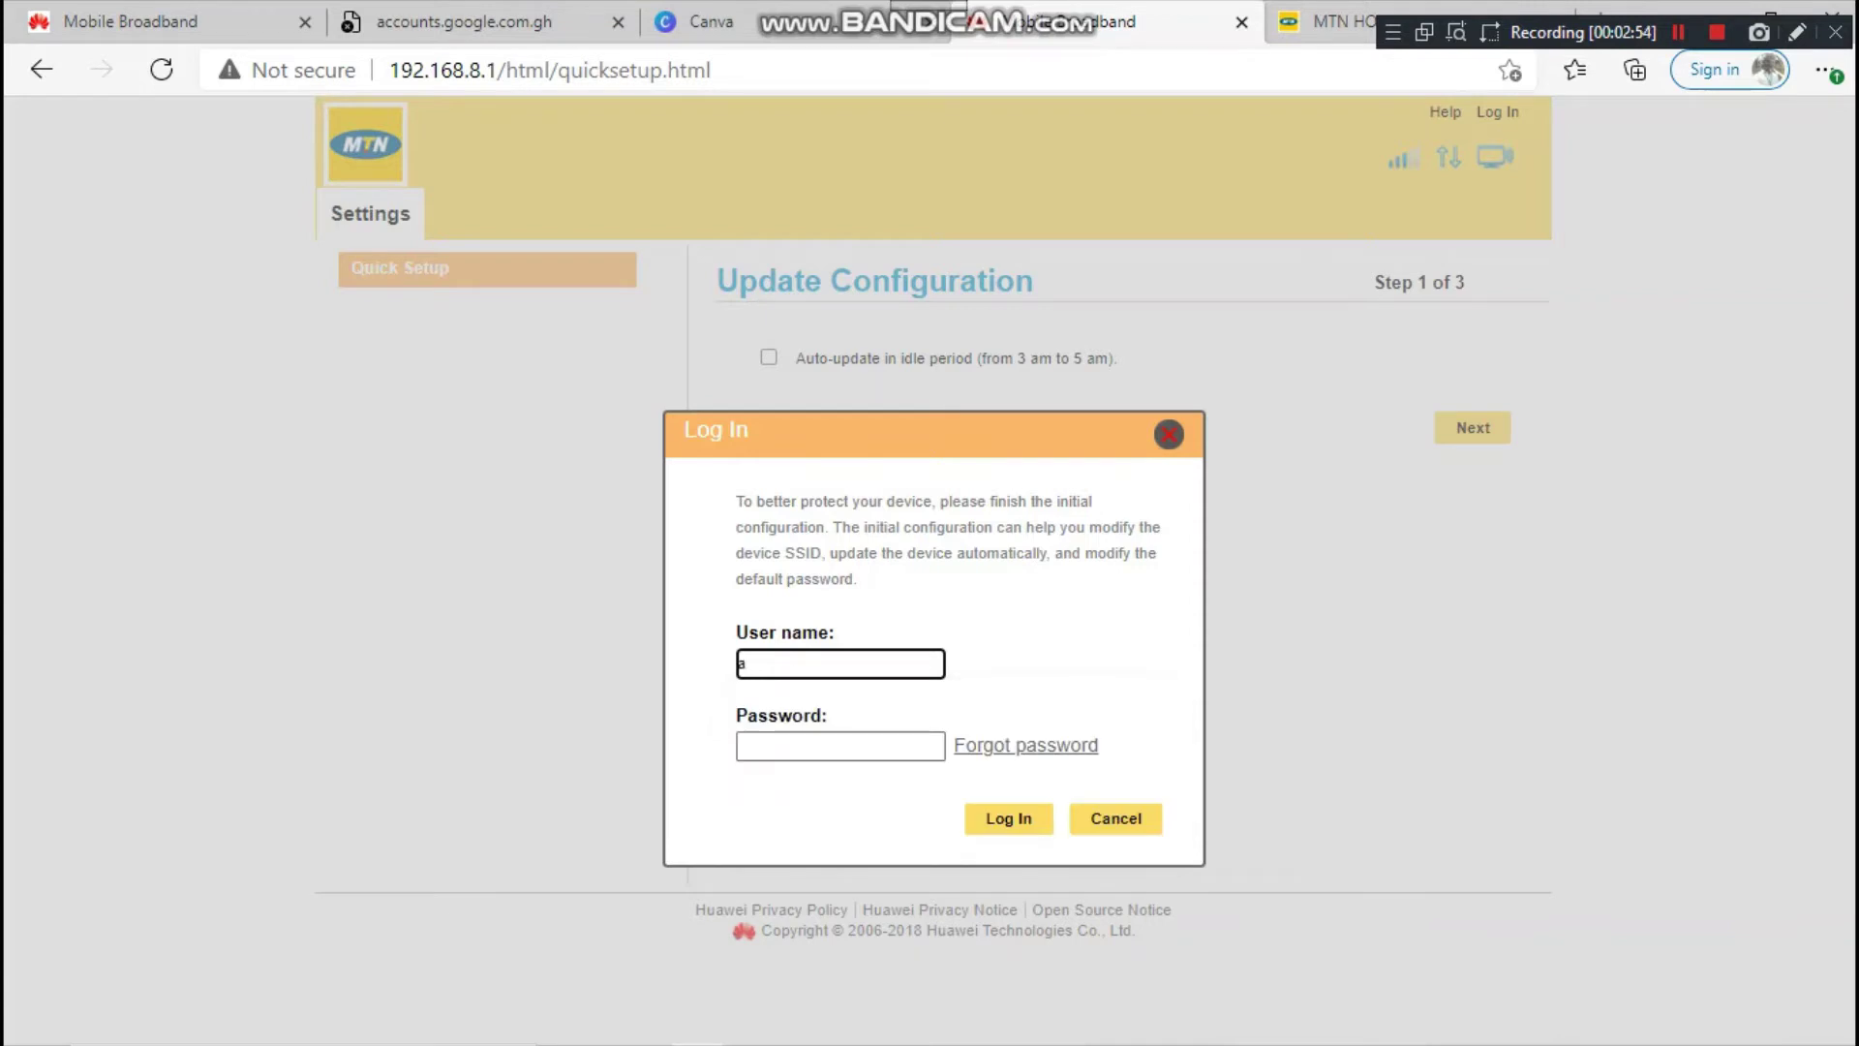
key("Tab")
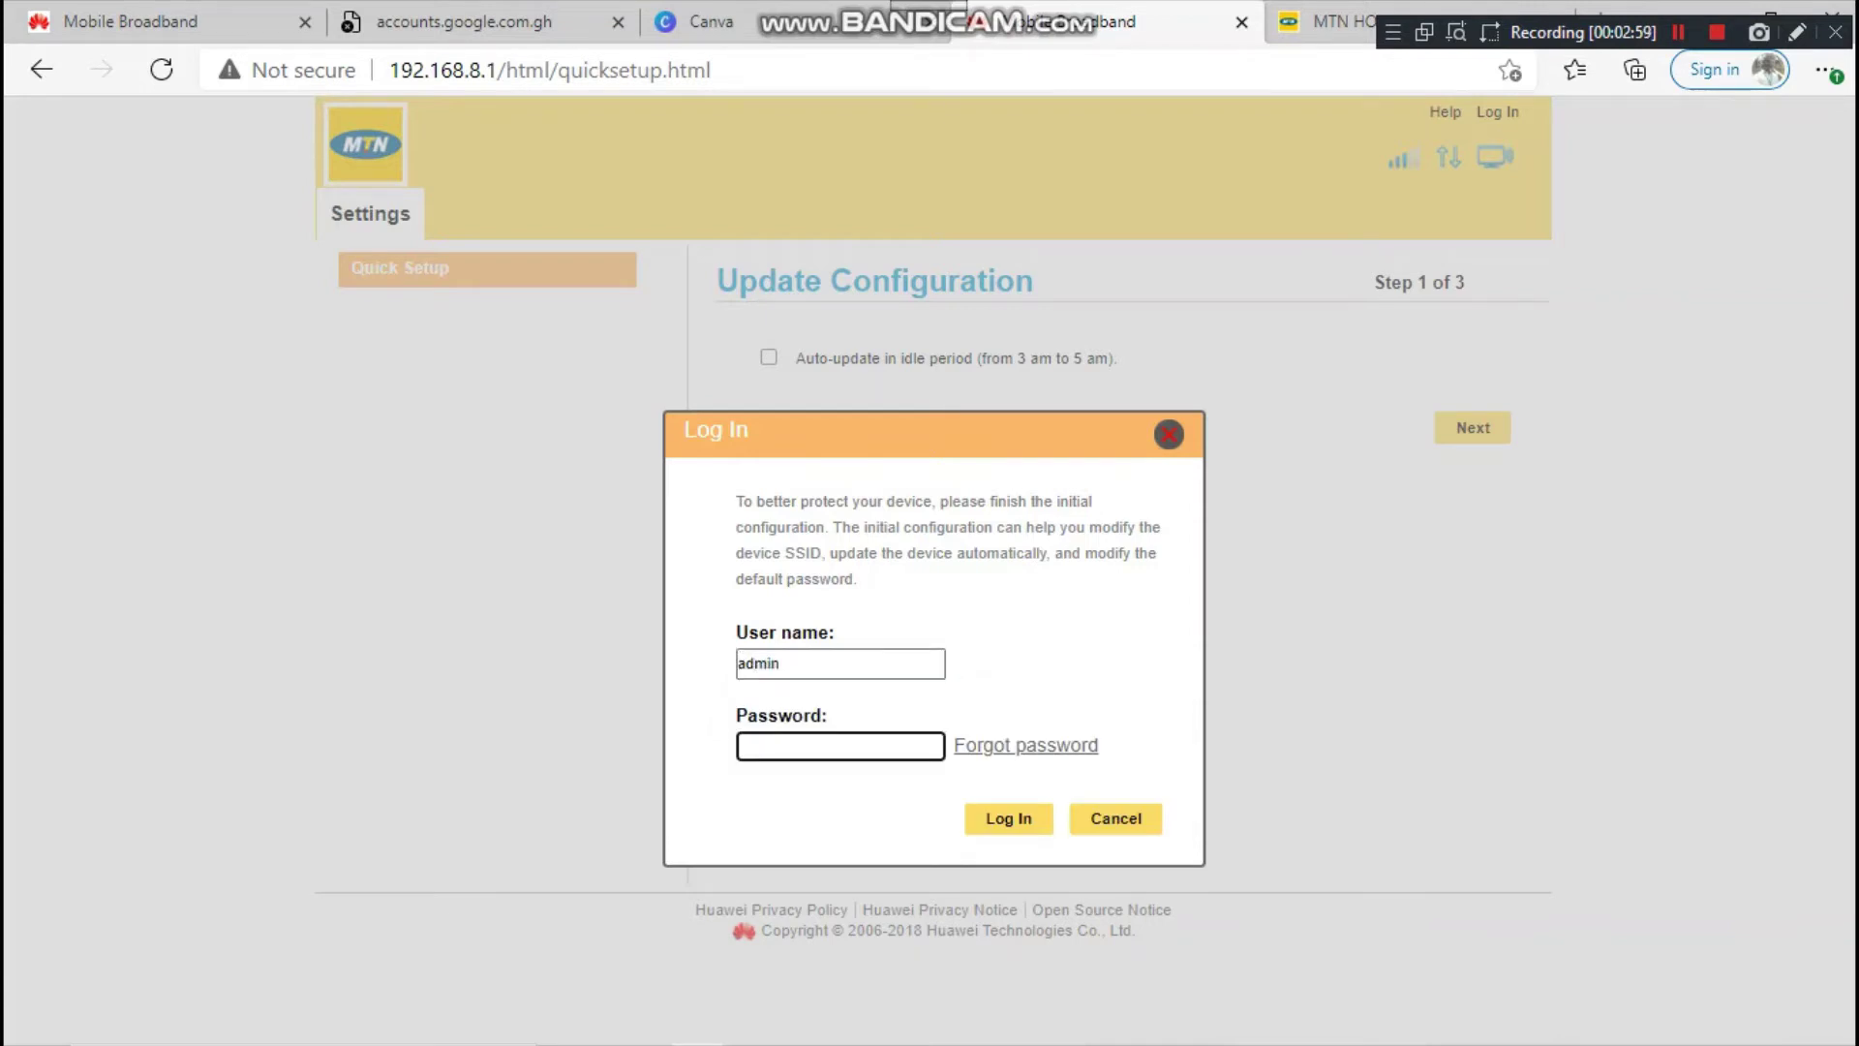
type("a")
key("BackSpace")
key("Tab")
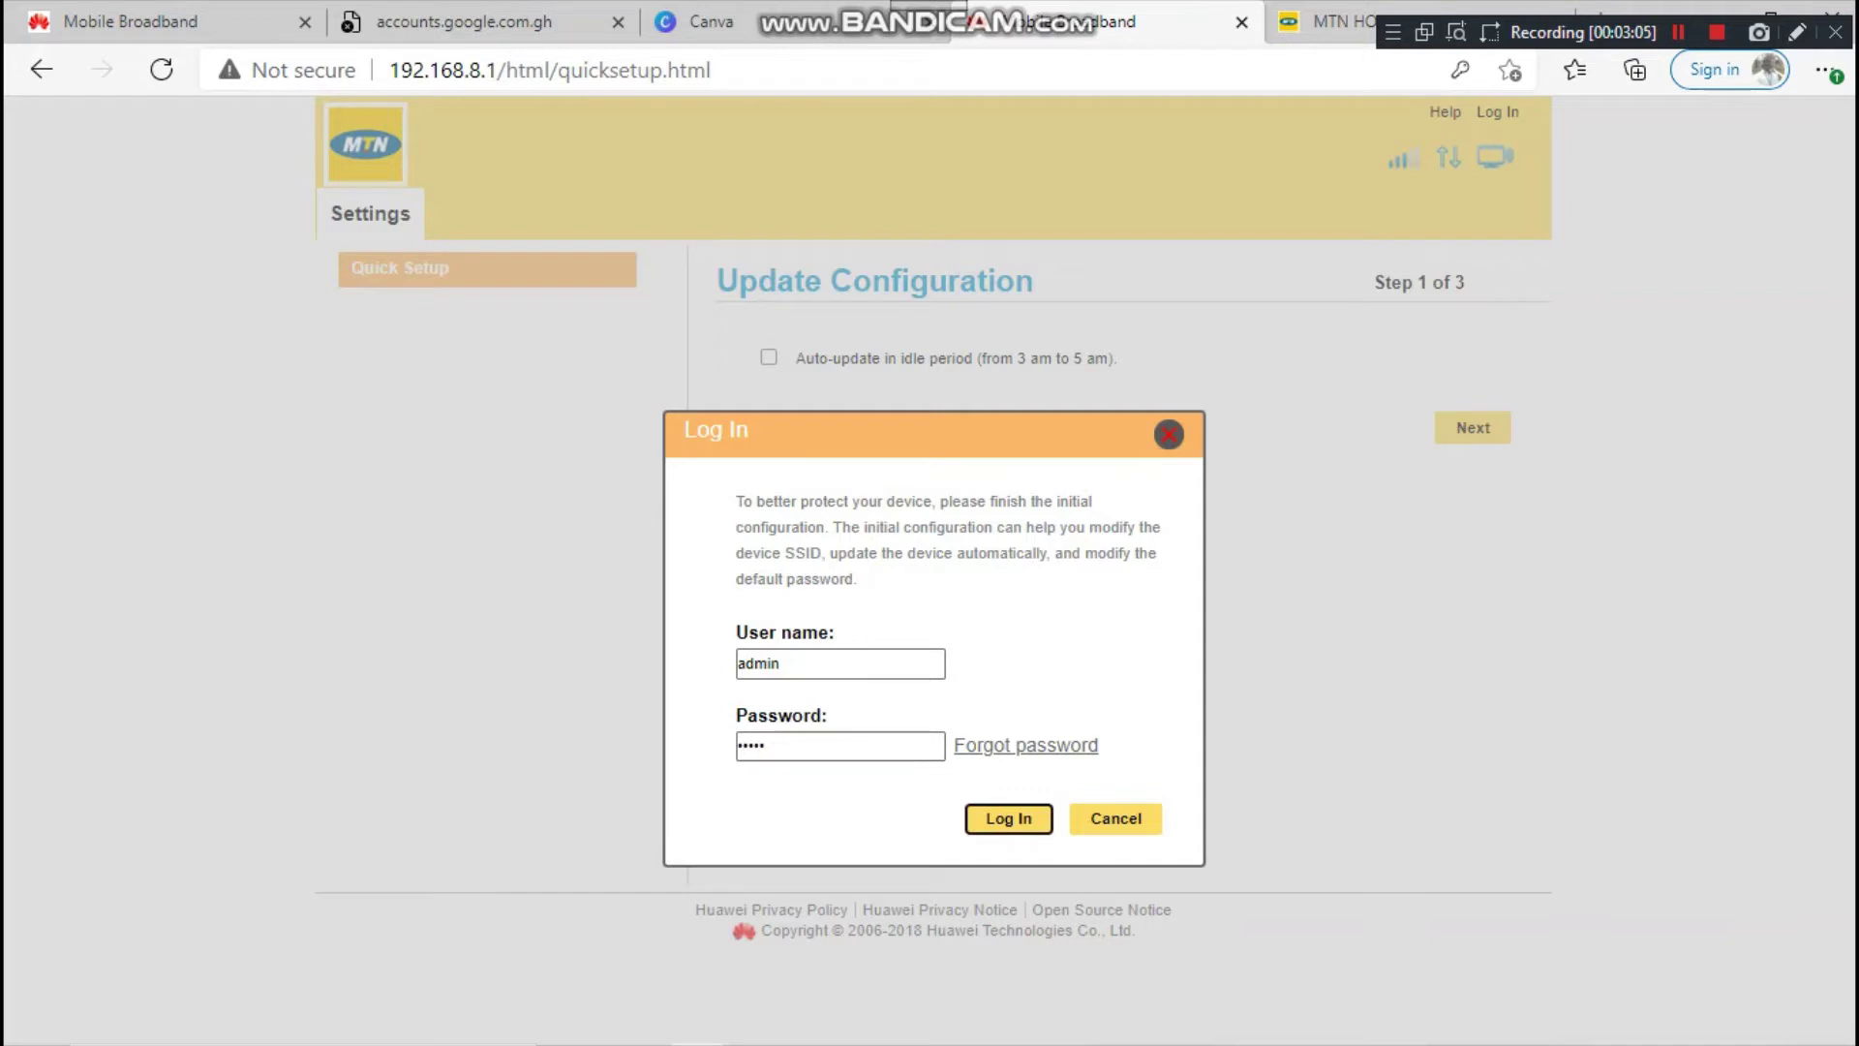
key("Return")
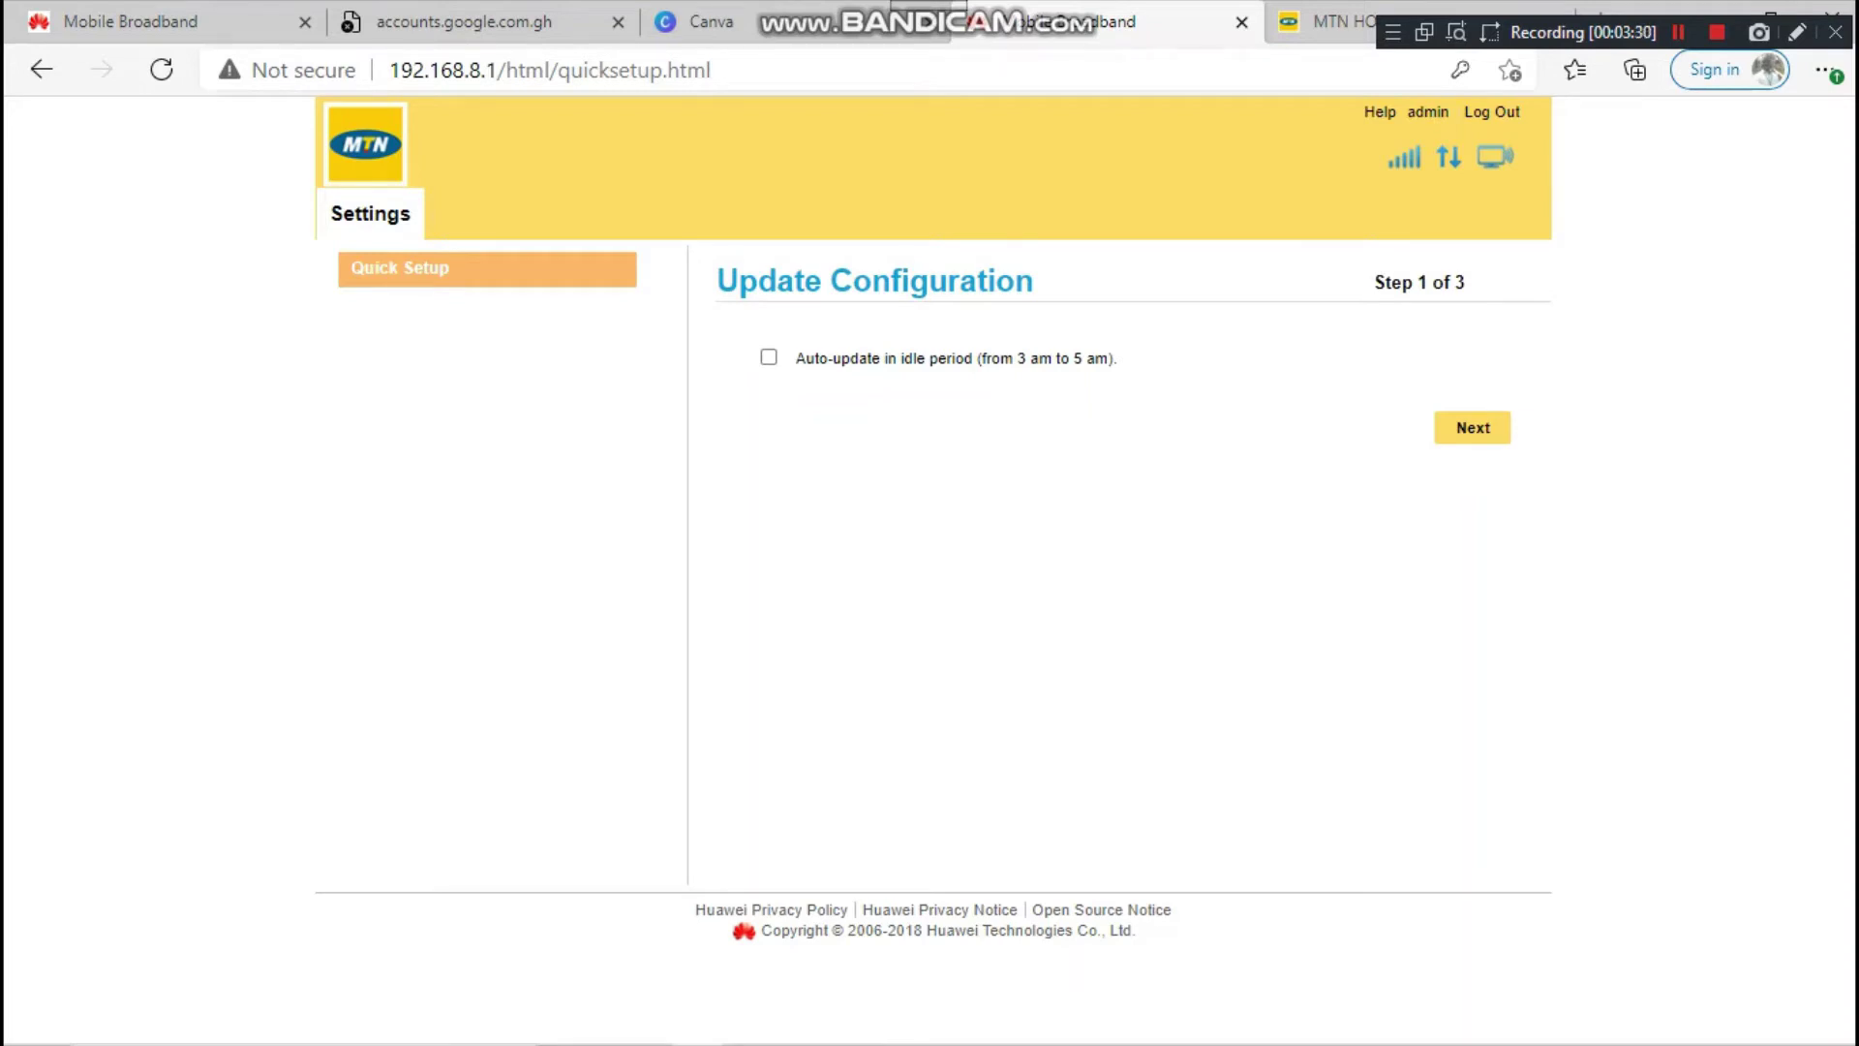
Step: Tick 'Auto-update in idle period' on the Update Configuration step
left_click(768, 358)
Step: On the WLAN step, change the SSID from HUAWEI-B612-DD27 to JOHNSON_LINK and show the key
left_click(1472, 427)
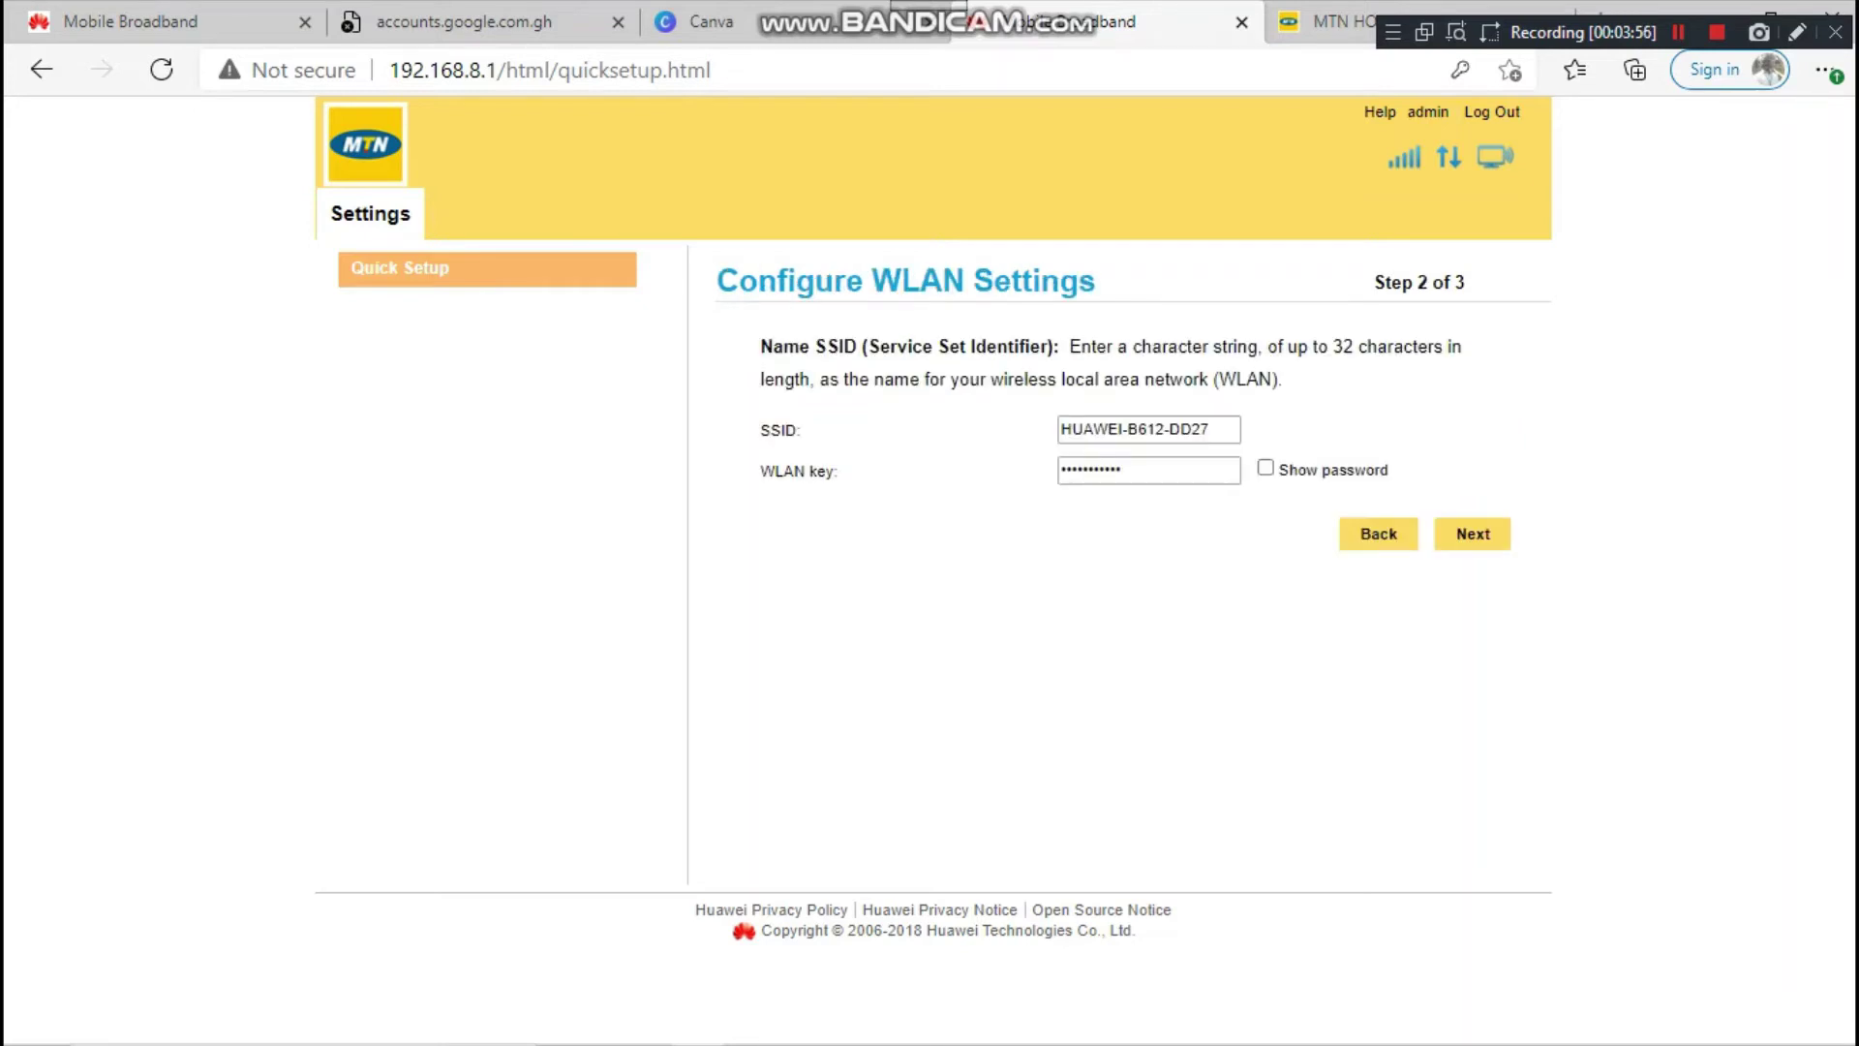
left_click(1212, 429)
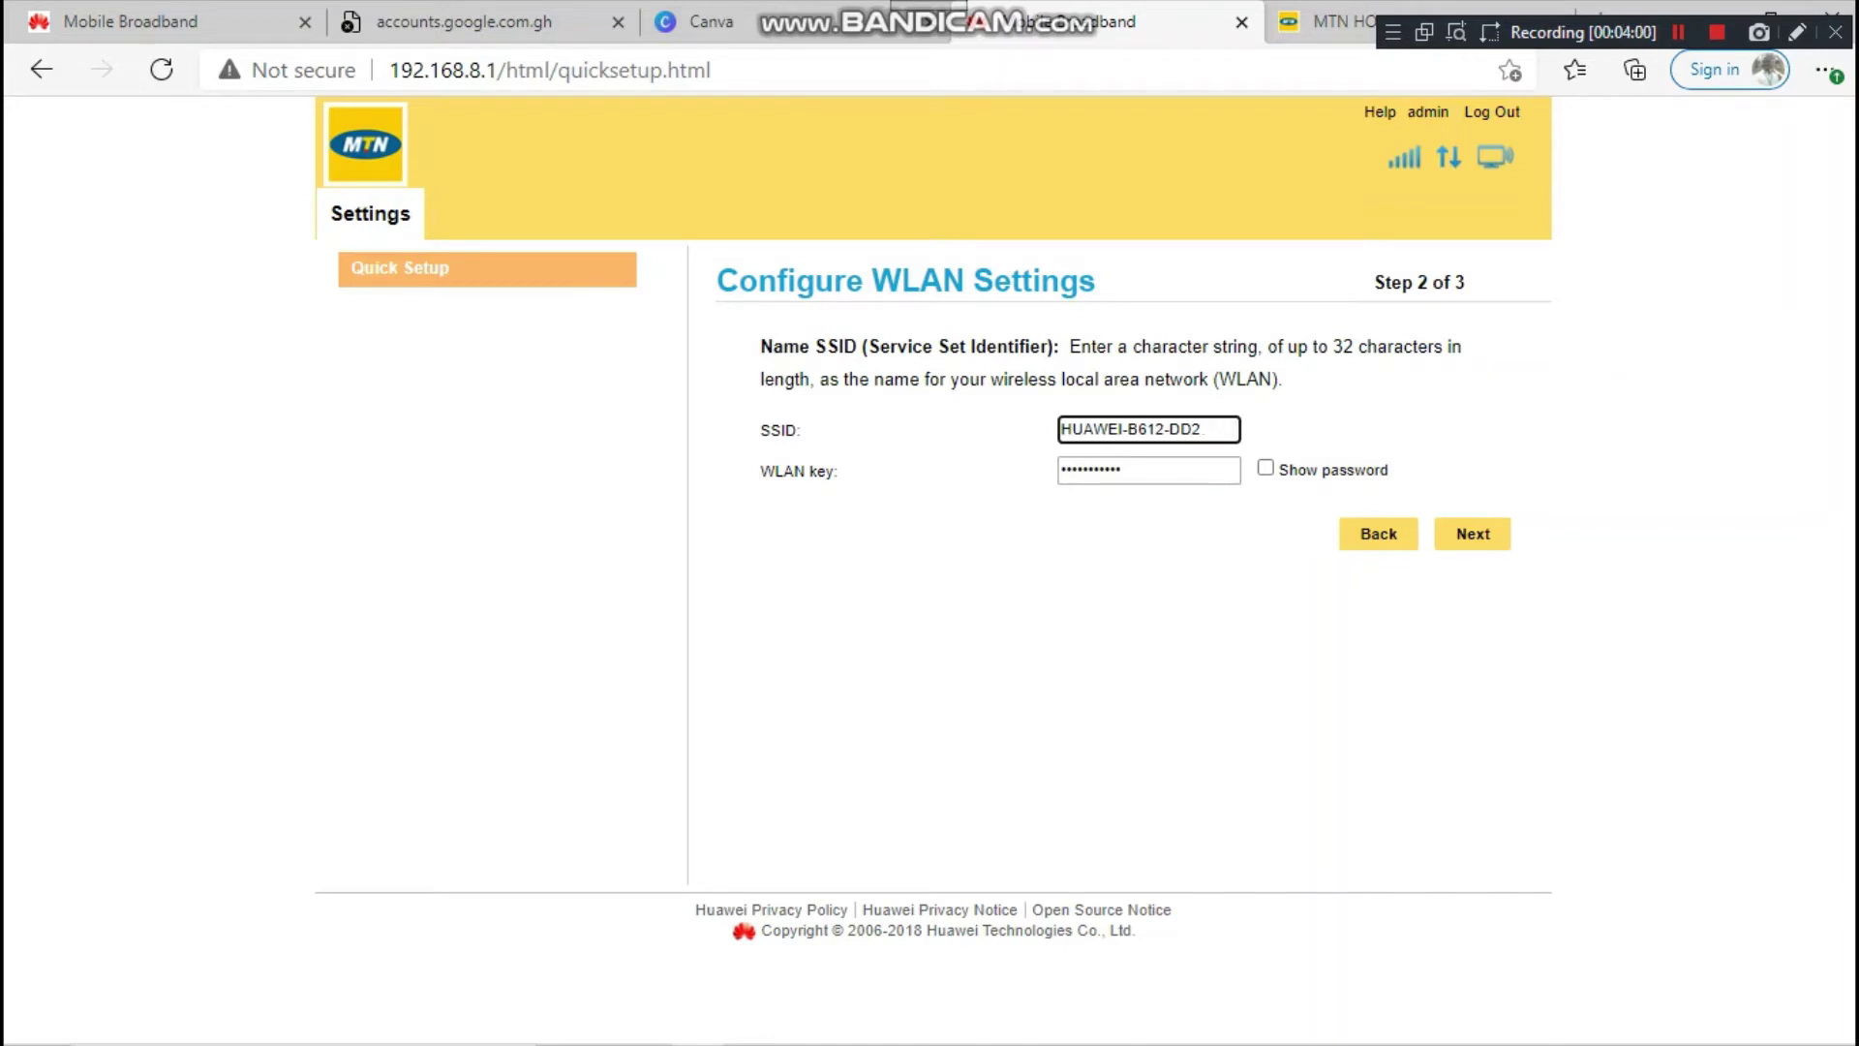
key("BackSpace")
key("BackSpace")
key("BackSpace")
key("BackSpace")
key("BackSpace")
key("BackSpace")
key("BackSpace")
key("BackSpace")
key("BackSpace")
key("BackSpace")
key("BackSpace")
key("BackSpace")
key("BackSpace")
key("BackSpace")
key("BackSpace")
key("BackSpace")
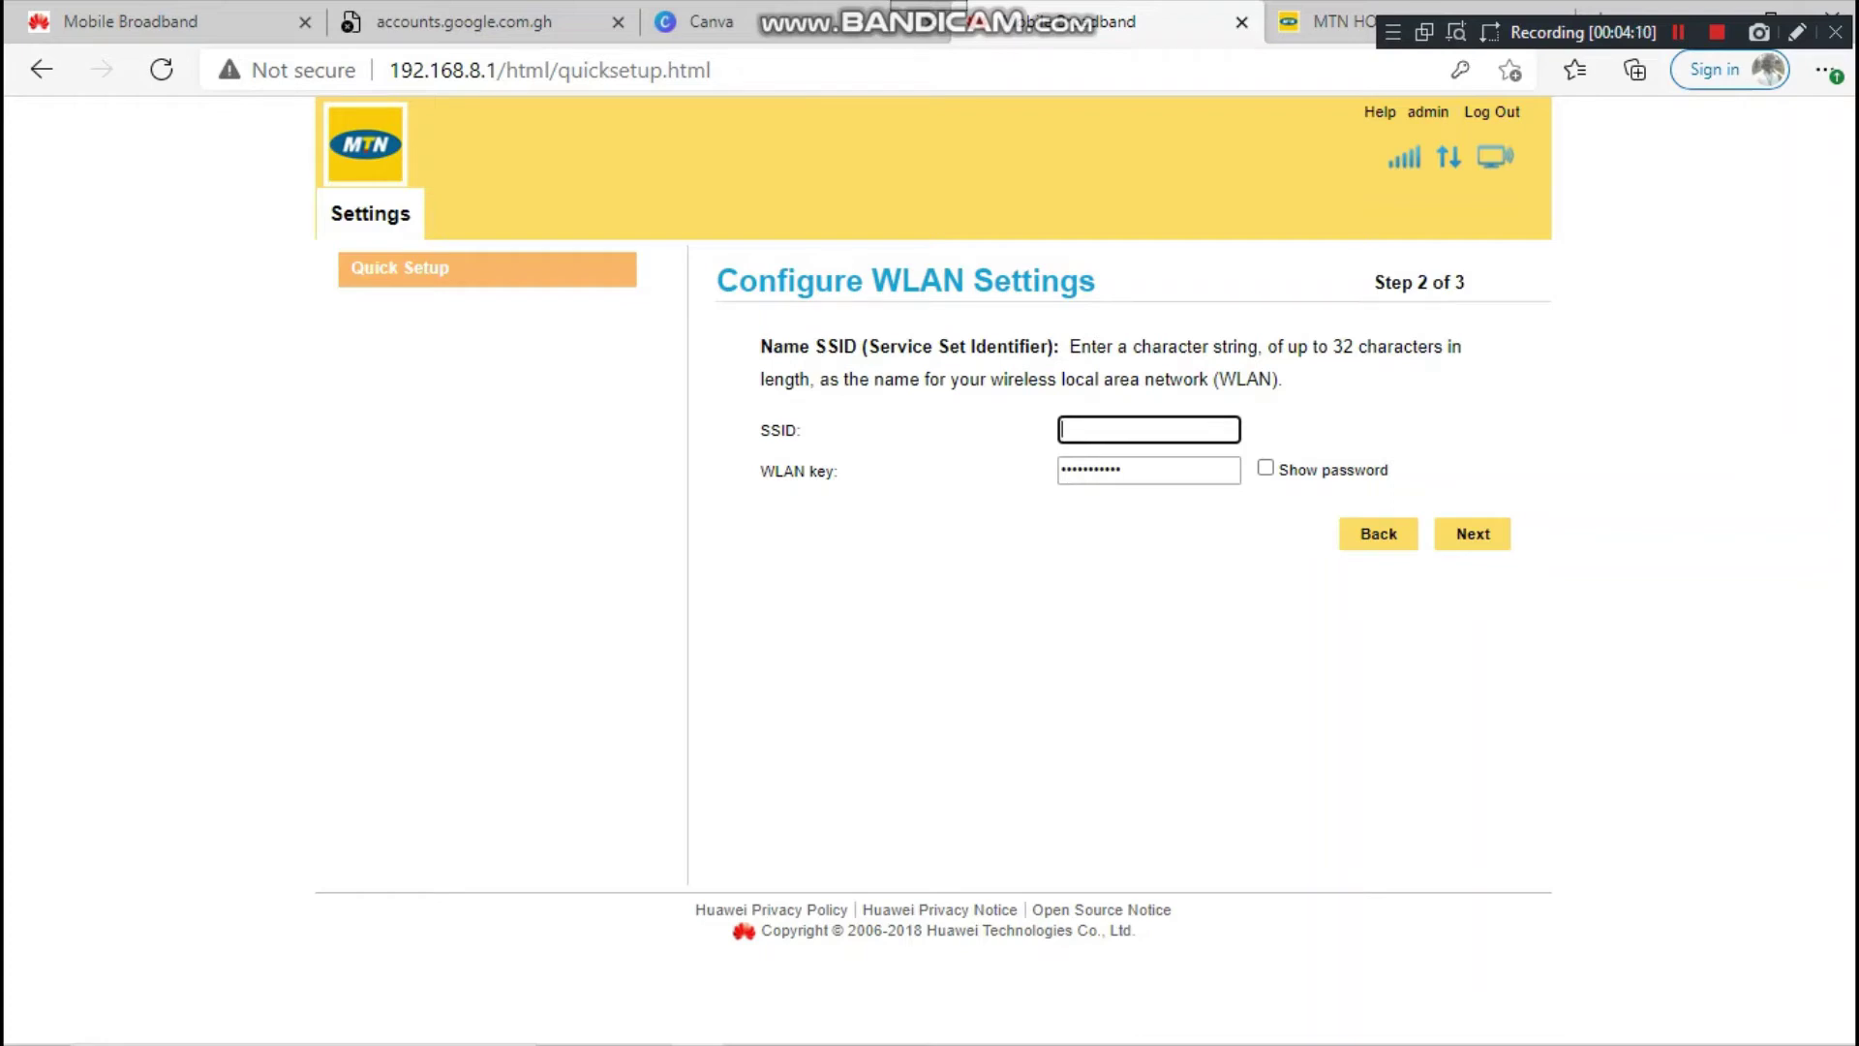
type("JOHNSON_LINK")
left_click(1264, 467)
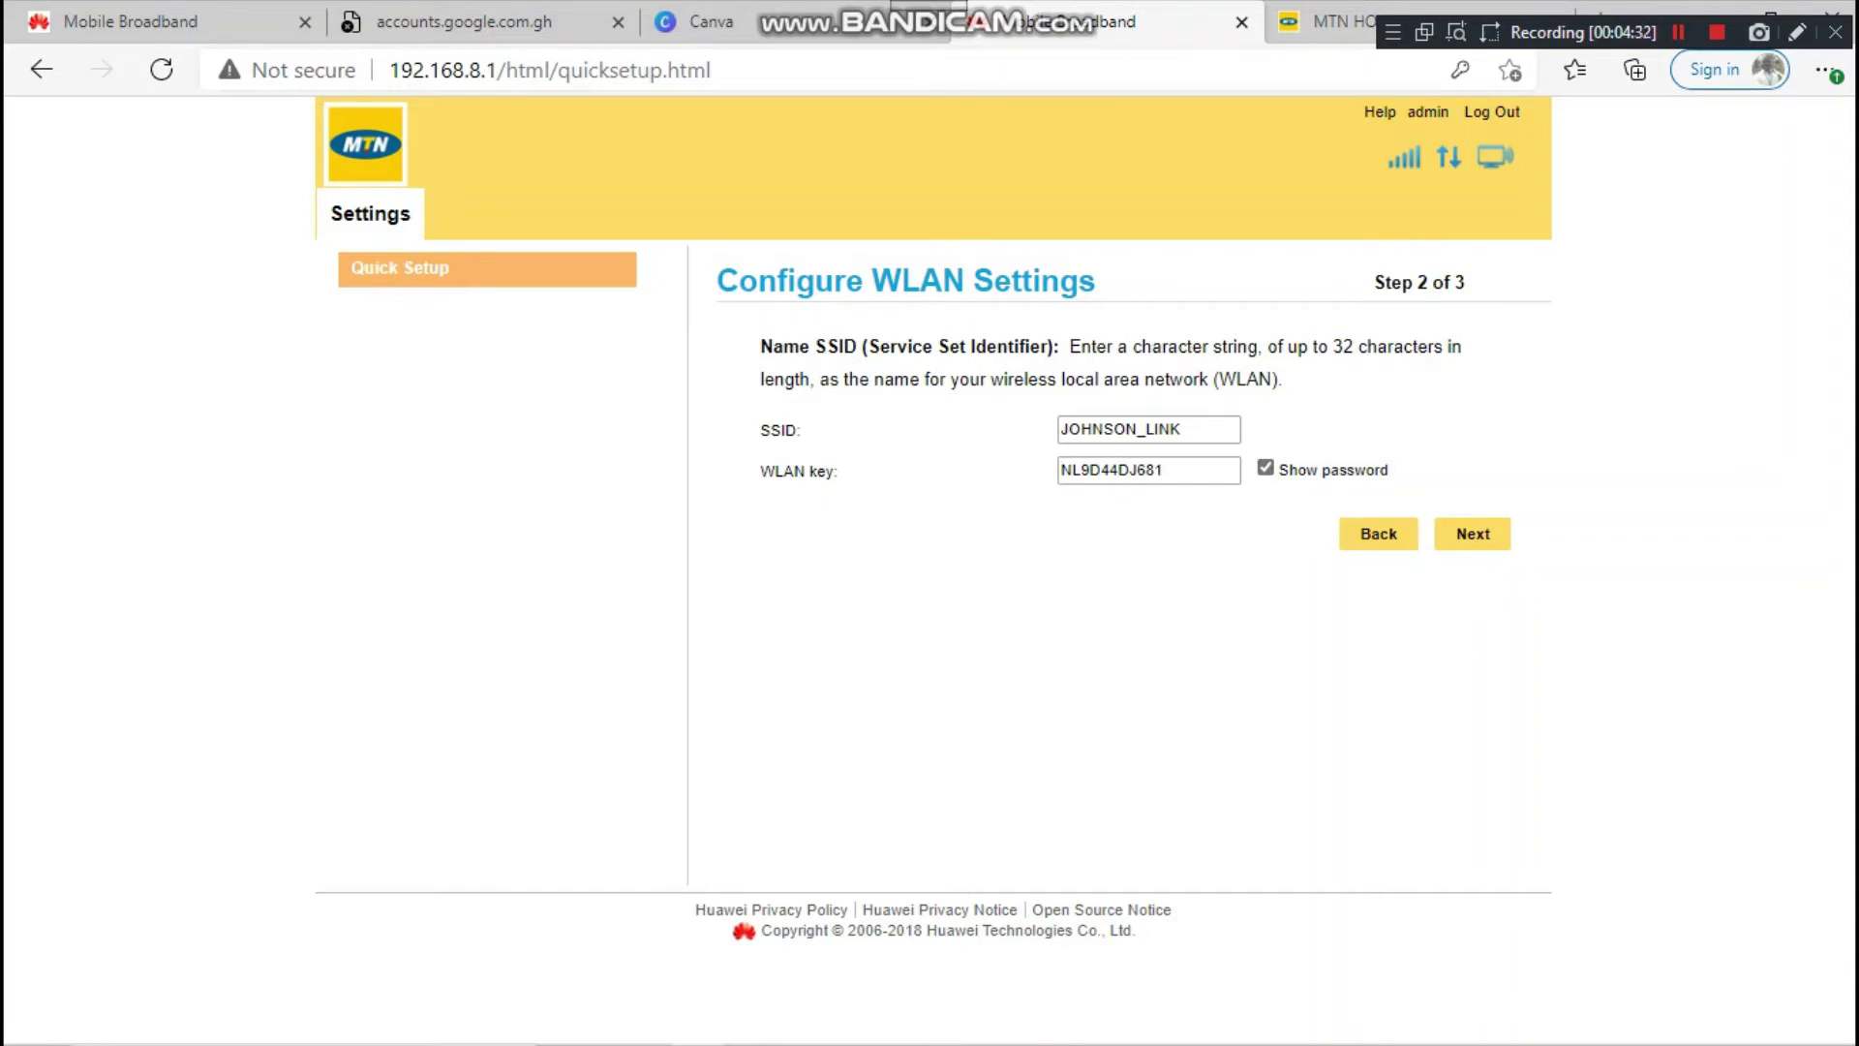
left_click(1164, 470)
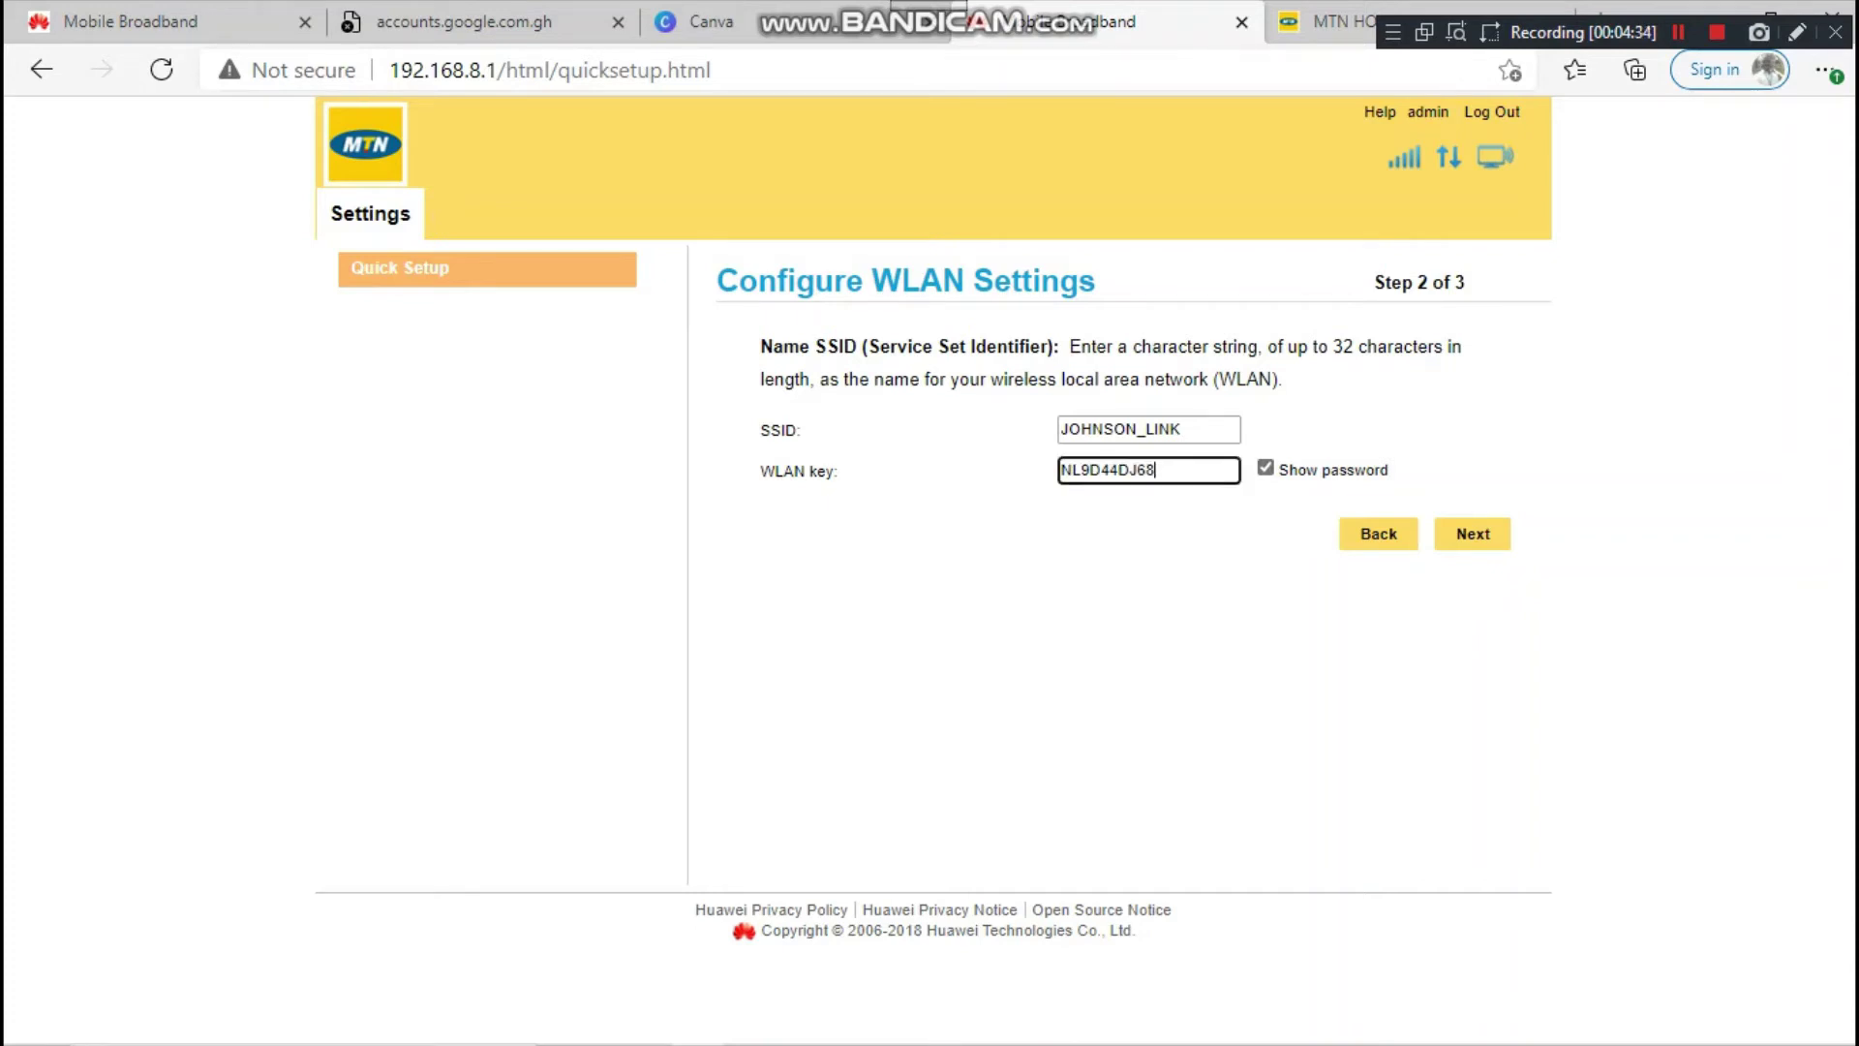
Step: Replace the old WLAN key with the new Wi-Fi password
key("BackSpace")
key("BackSpace")
key("BackSpace")
key("BackSpace")
key("BackSpace")
key("BackSpace")
key("BackSpace")
key("BackSpace")
key("BackSpace")
key("BackSpace")
key("BackSpace")
Step: Submit the WLAN settings to reach step 3, Modify Password, with 'Same as Wi-Fi password' kept
key("Return")
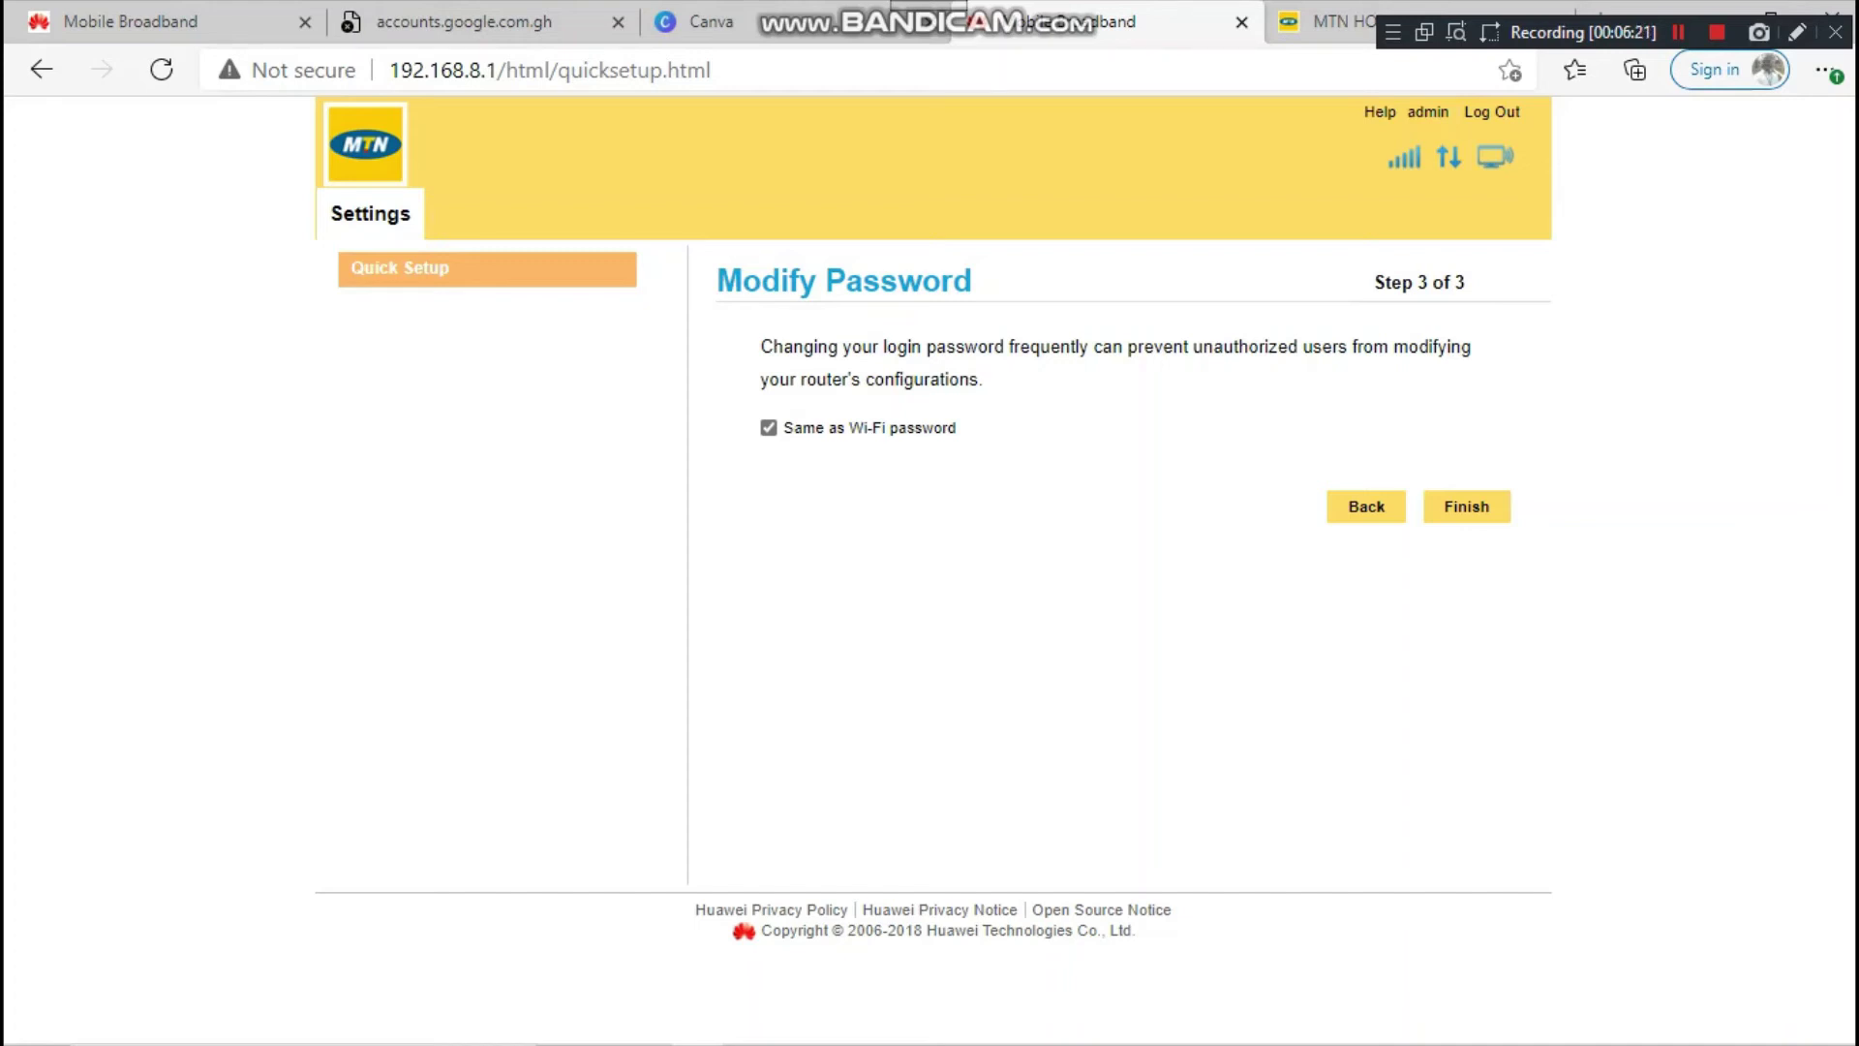
Step: Finish the quick setup so the router applies the new Wi-Fi settings
left_click(1466, 506)
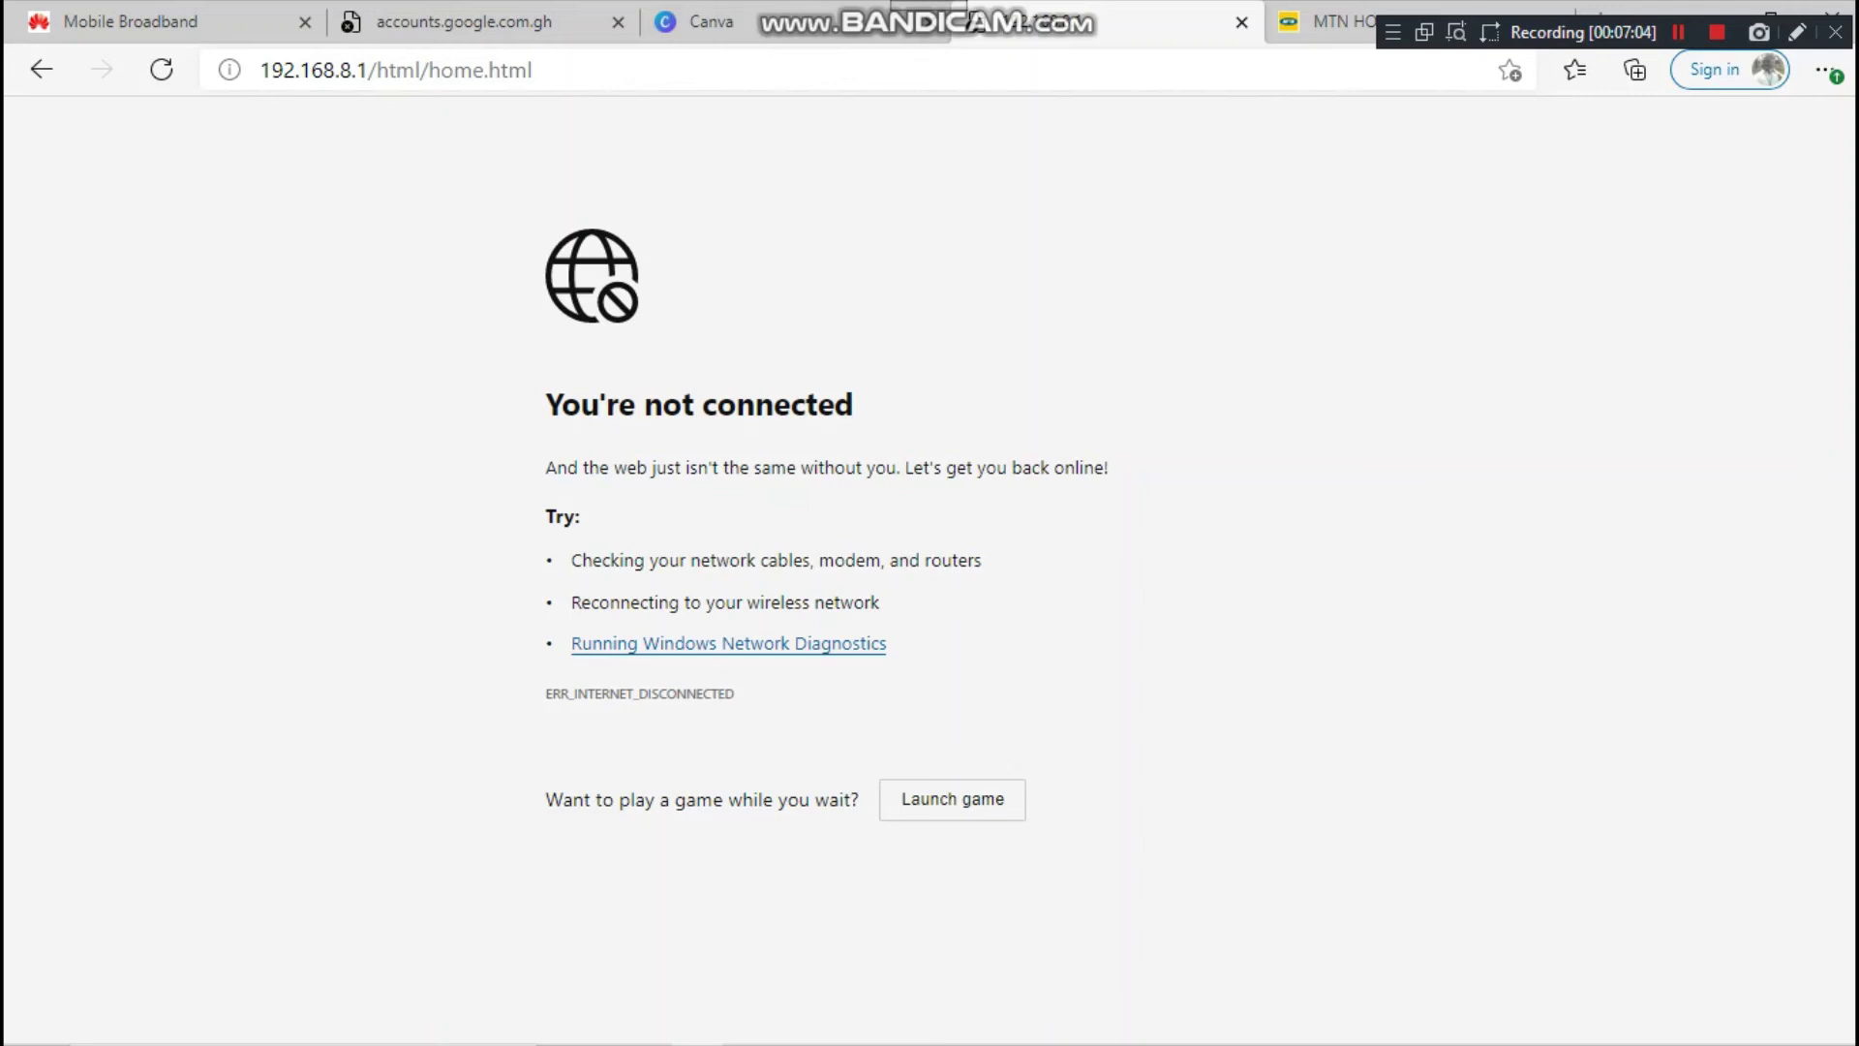
Step: Connect the laptop to the JOHNSON_LINK Wi-Fi network from the taskbar, entering the new security key
mouse_move(291, 1043)
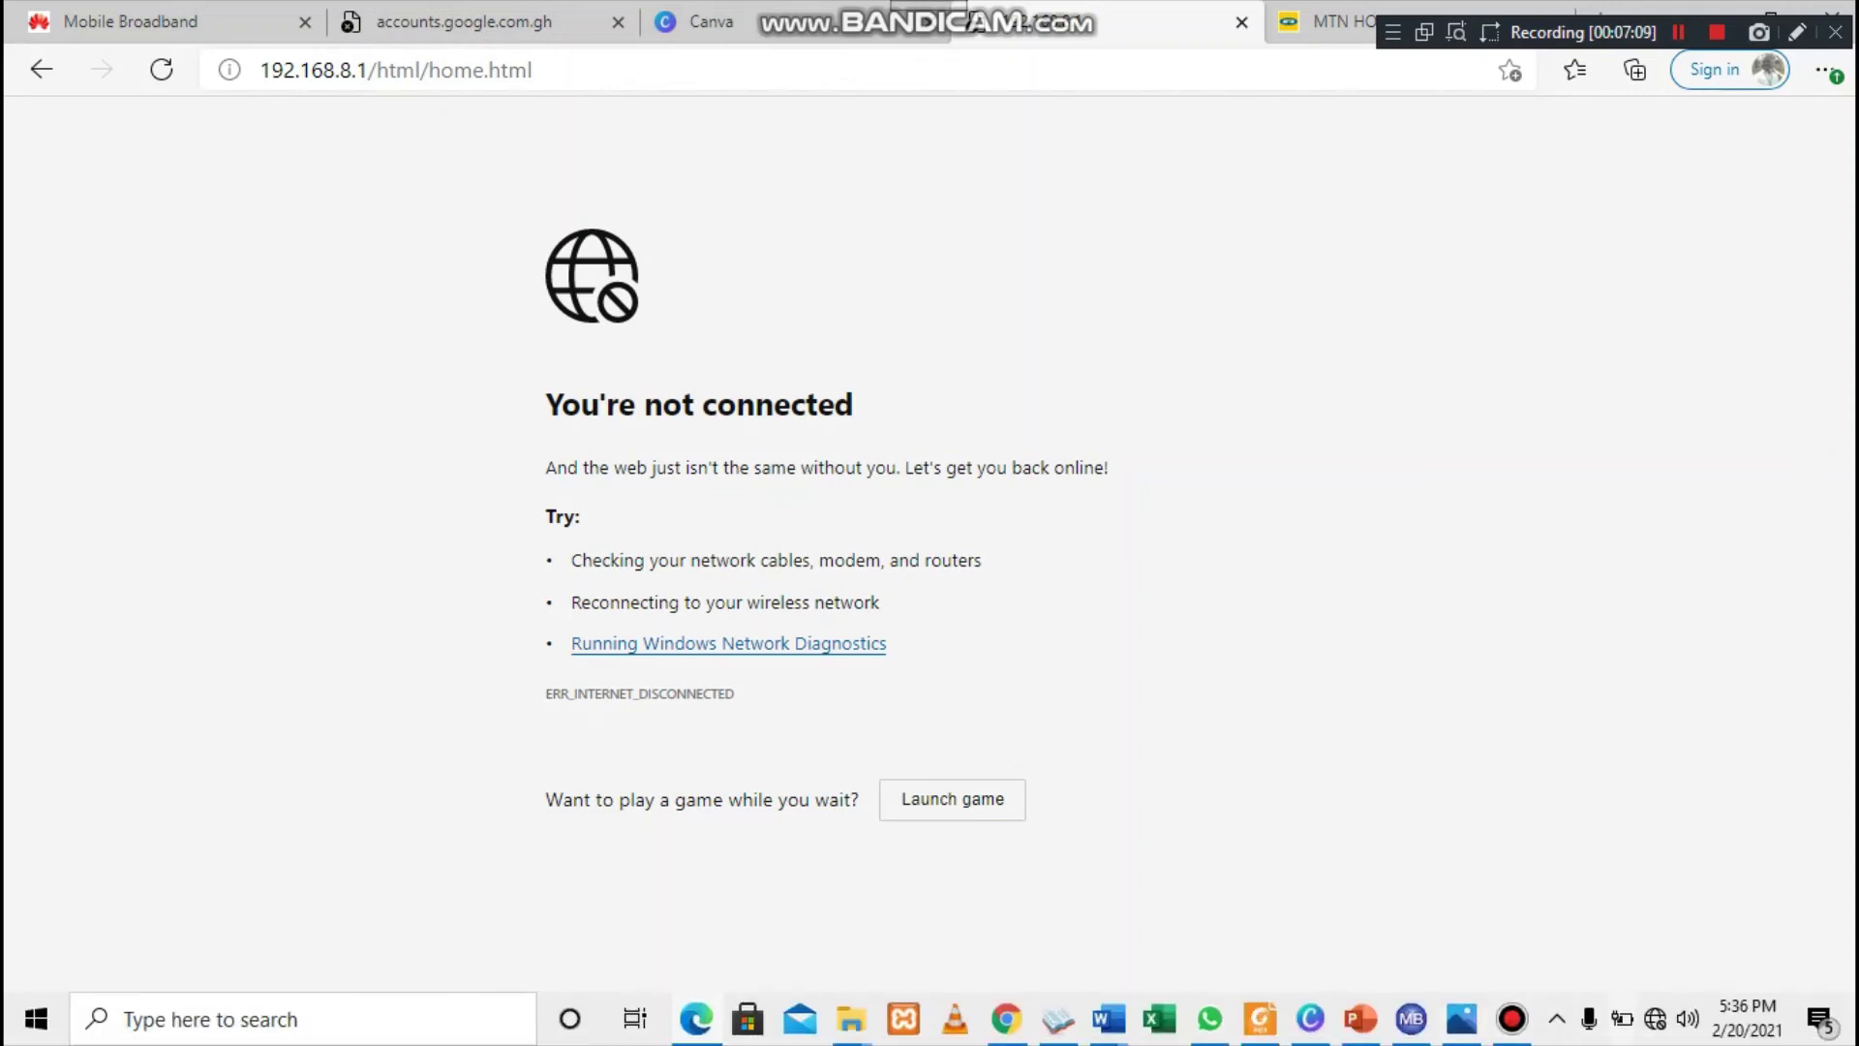
mouse_move(1655, 1018)
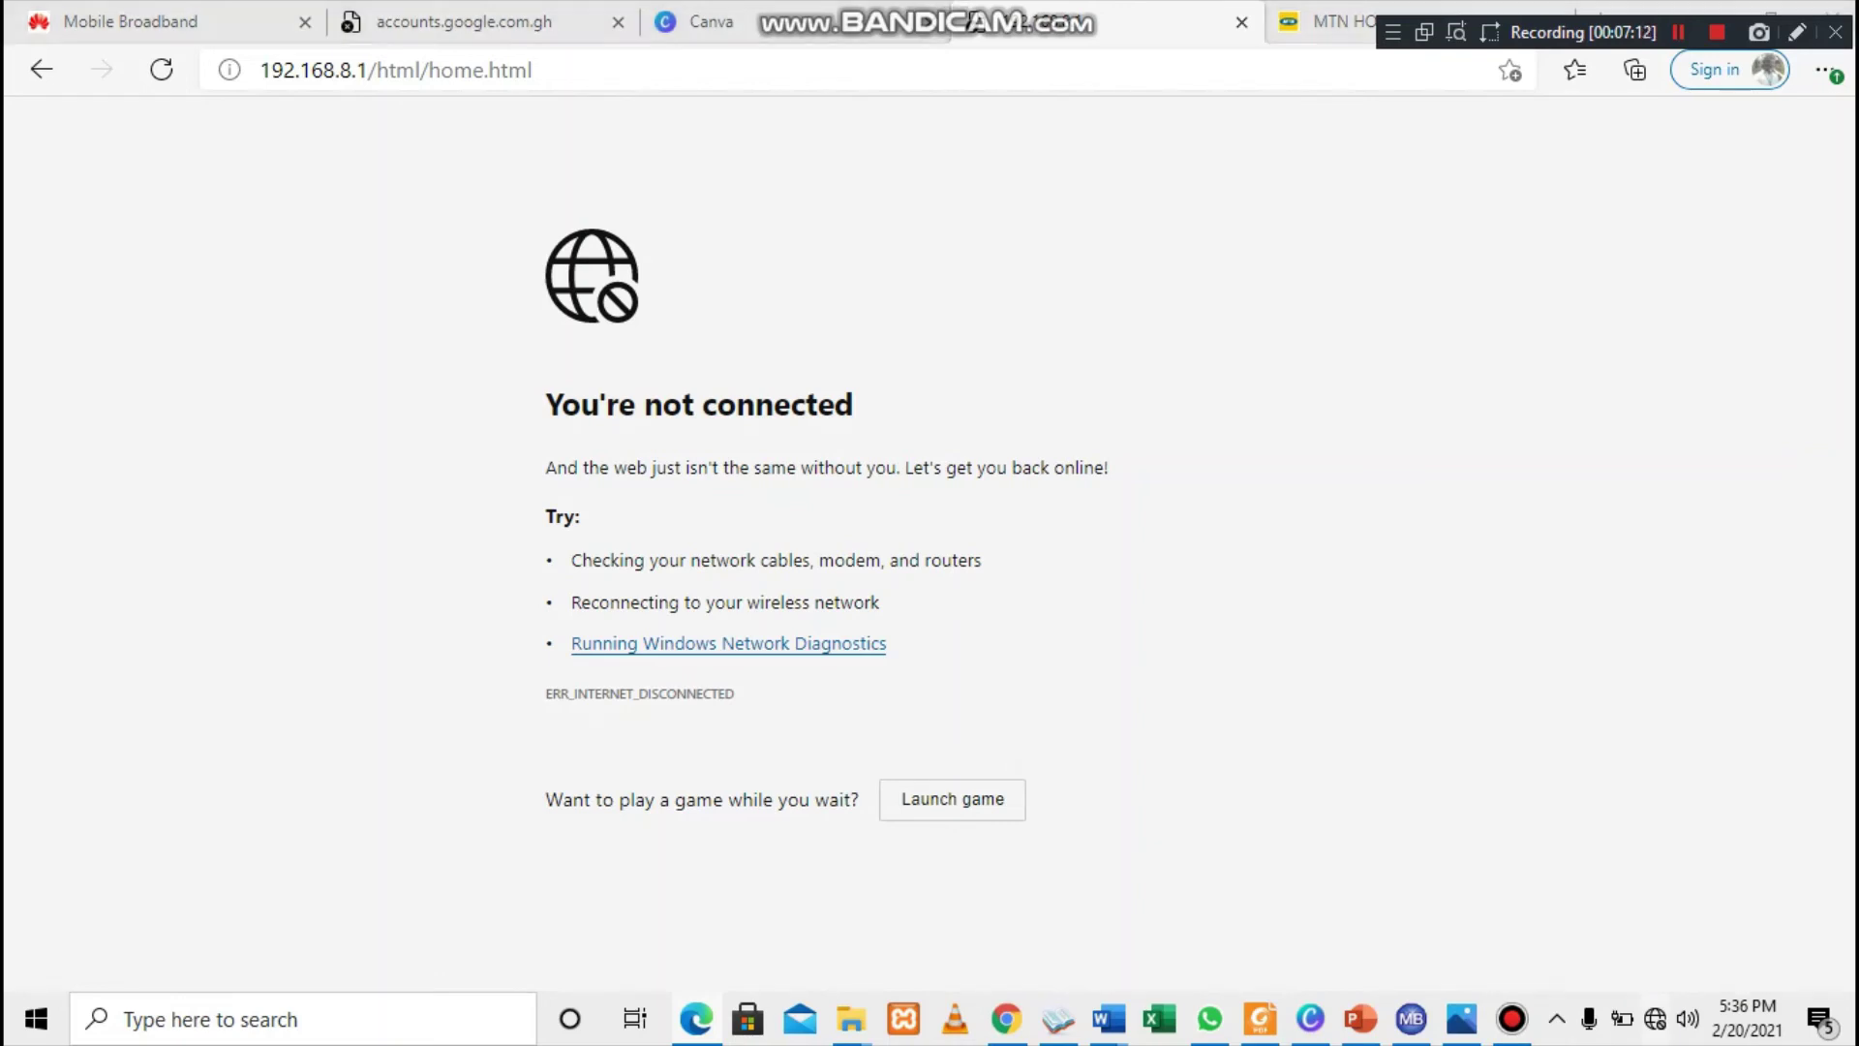
left_click(1656, 1019)
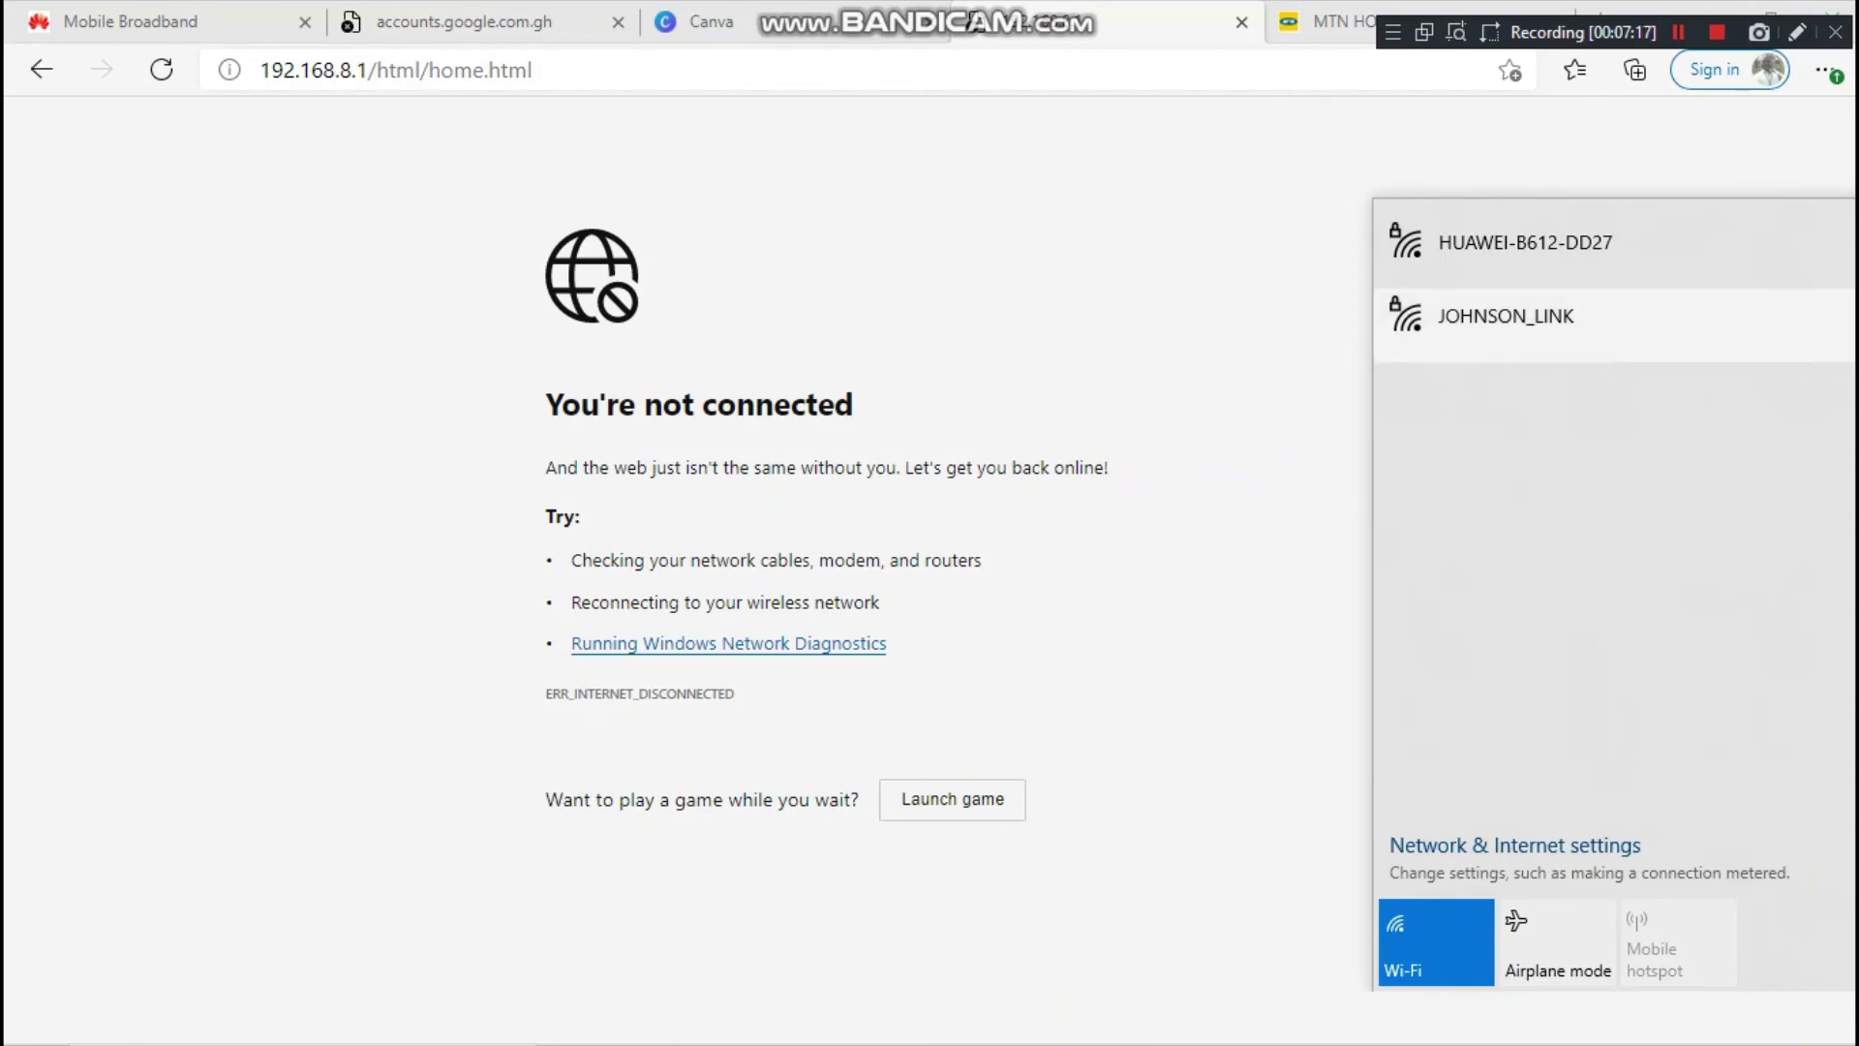
left_click(1505, 315)
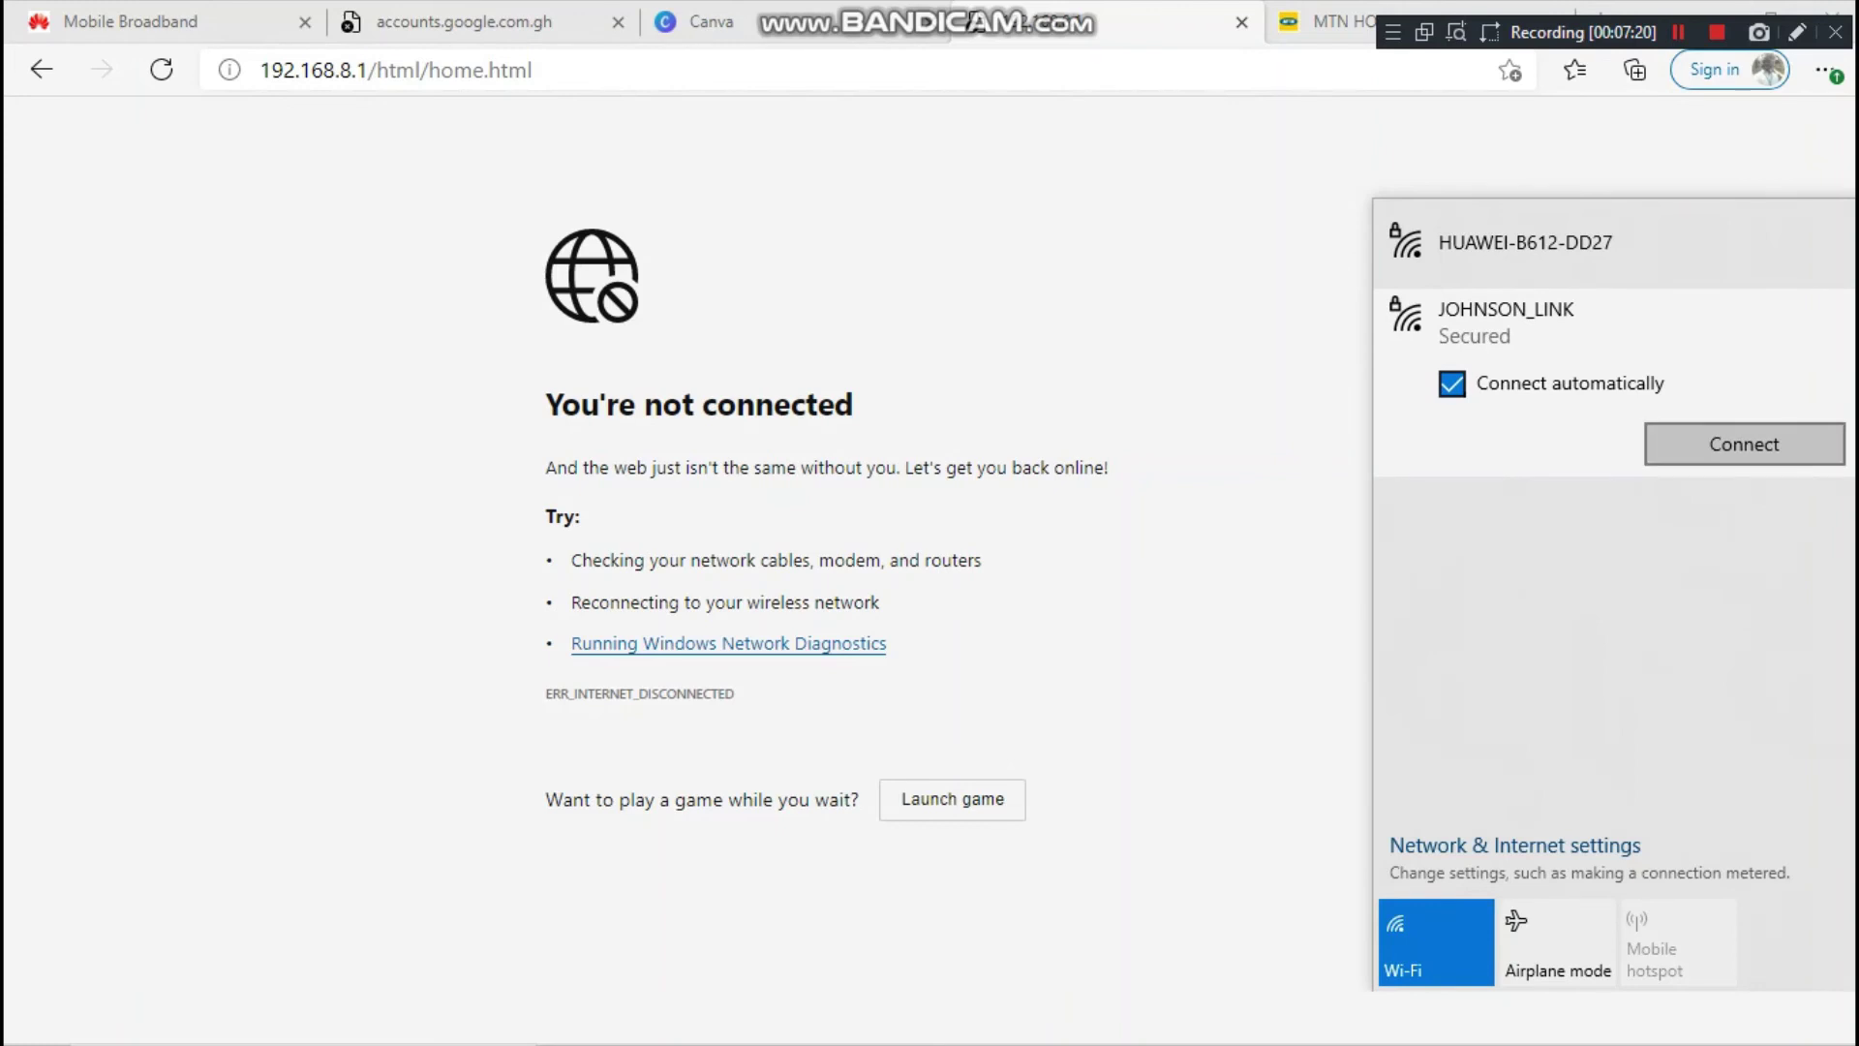
left_click(1743, 443)
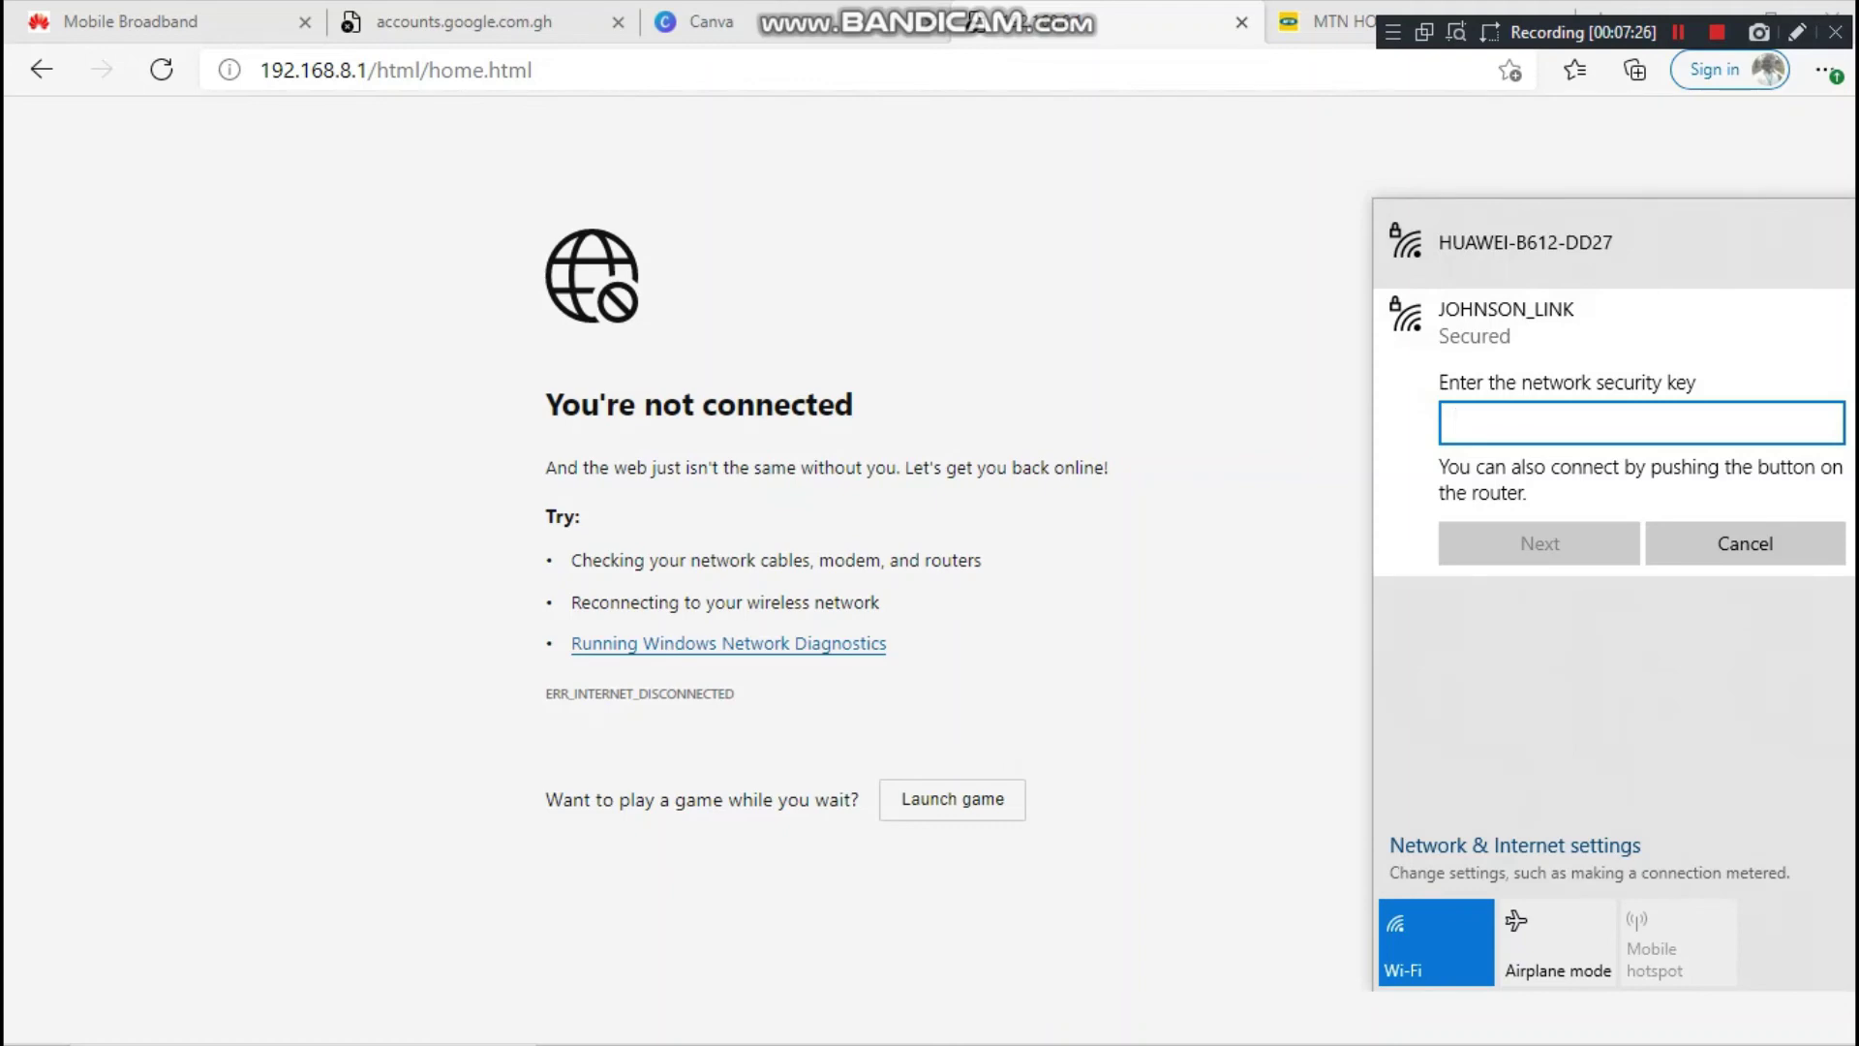
type("••••••••••")
key("Return")
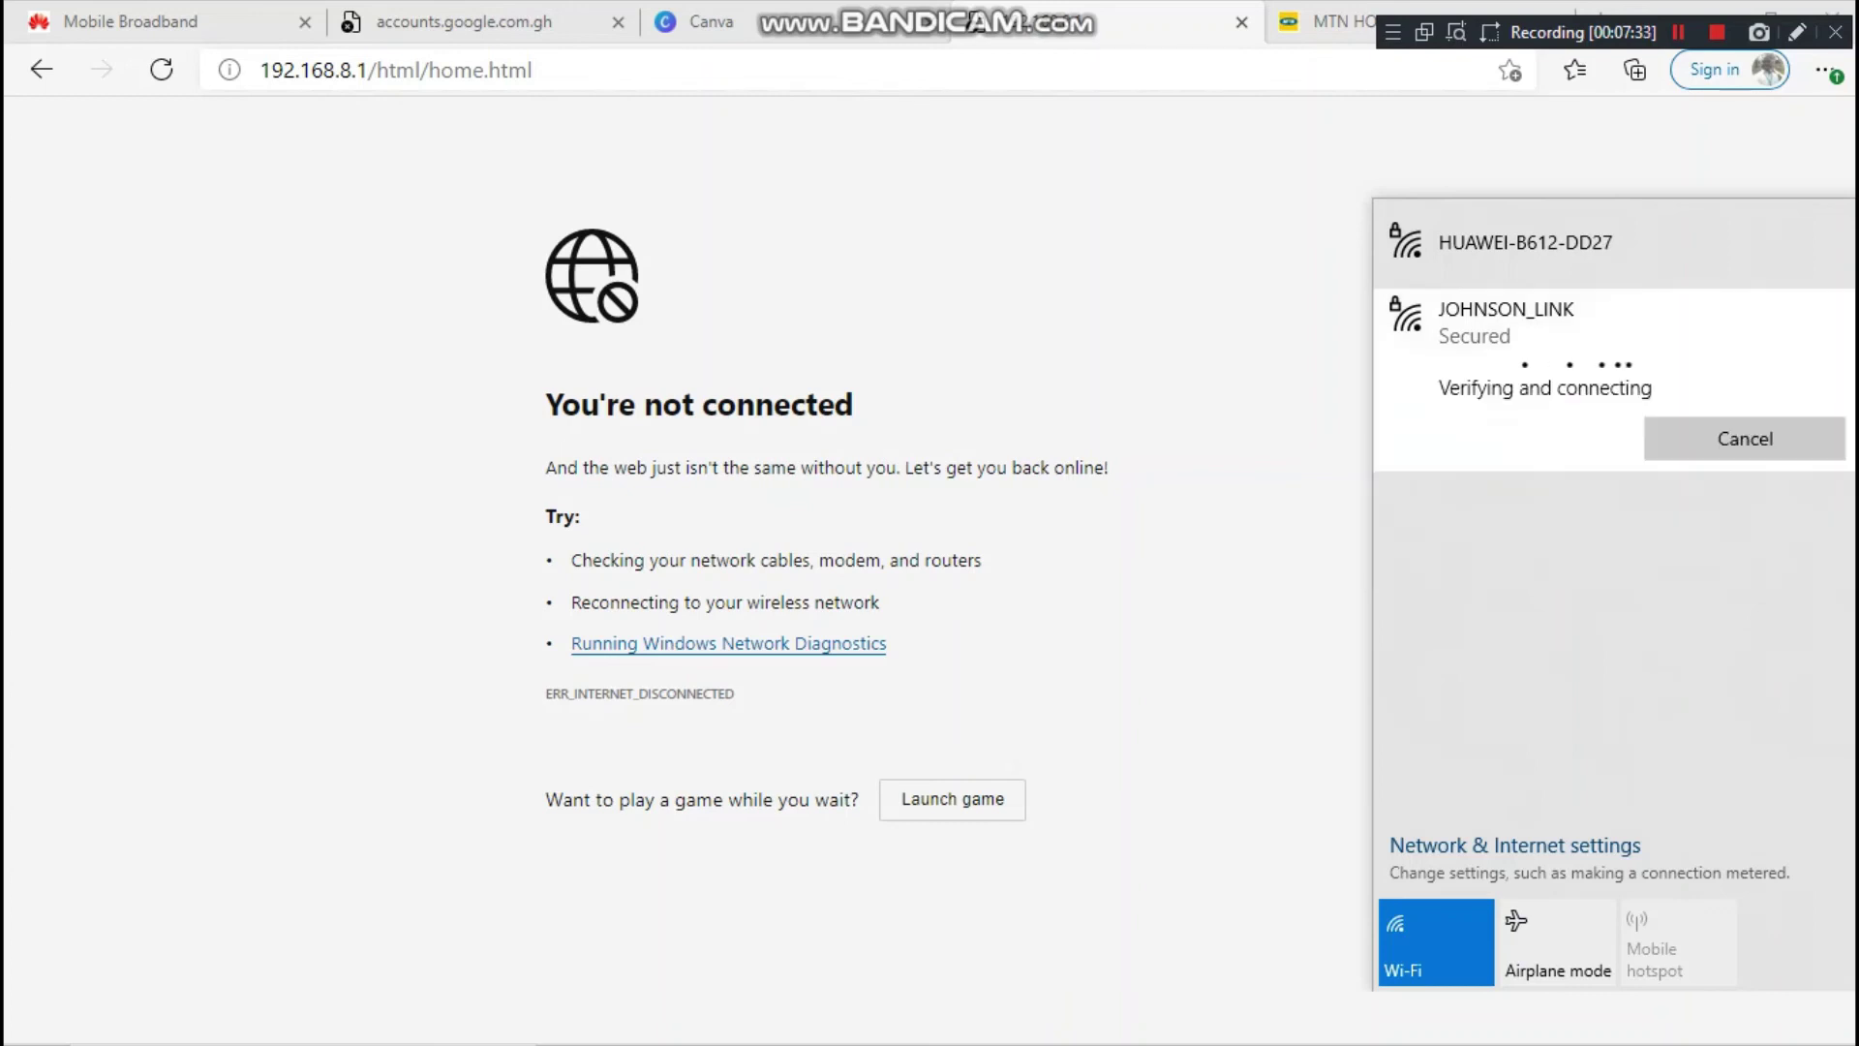